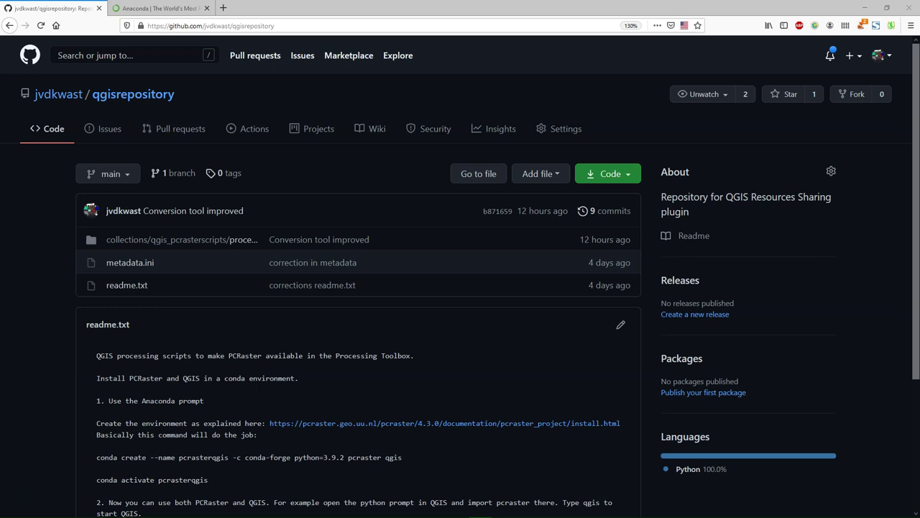
# Browse the Anaconda website's Products offering and its Get Started flow
pyautogui.click(41, 378)
pyautogui.click(204, 389)
pyautogui.scroll(-2, 204, 391)
pyautogui.scroll(-3, 204, 392)
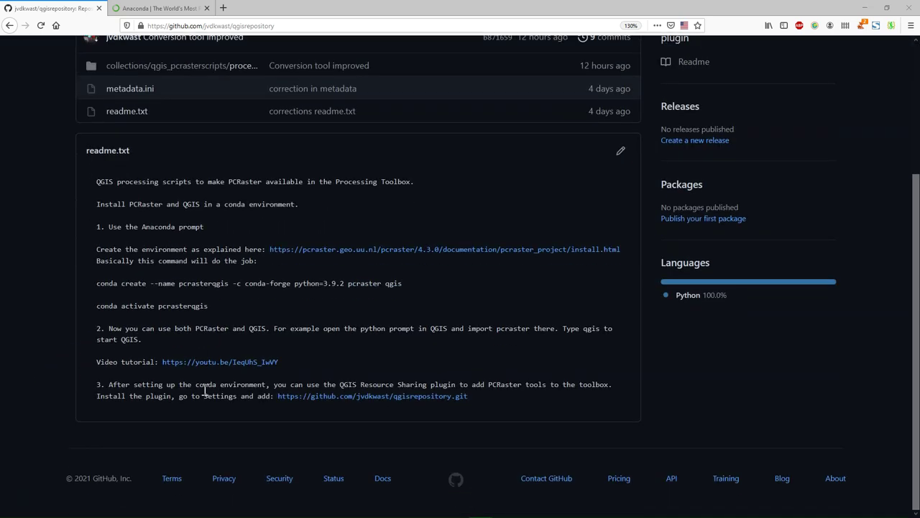
pyautogui.click(187, 9)
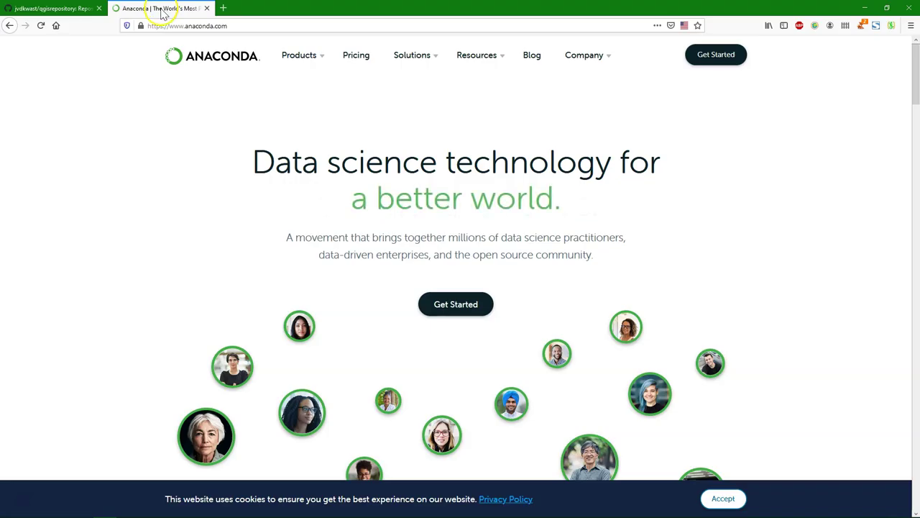
pyautogui.moveTo(412, 177)
pyautogui.click(454, 306)
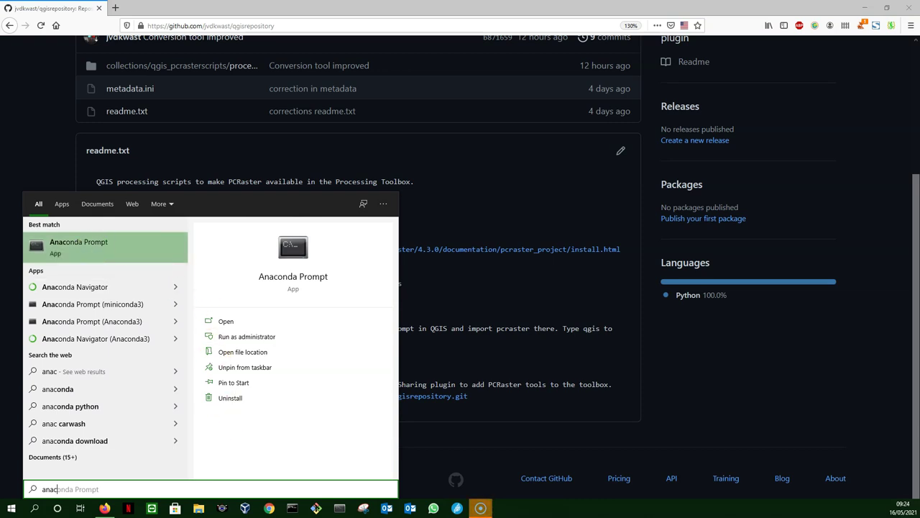
# Run 'conda create --name pcrasterqgis -c conda-forge python=3.9.2 pcraster qgis' in Anaconda Prompt
pyautogui.click(95, 248)
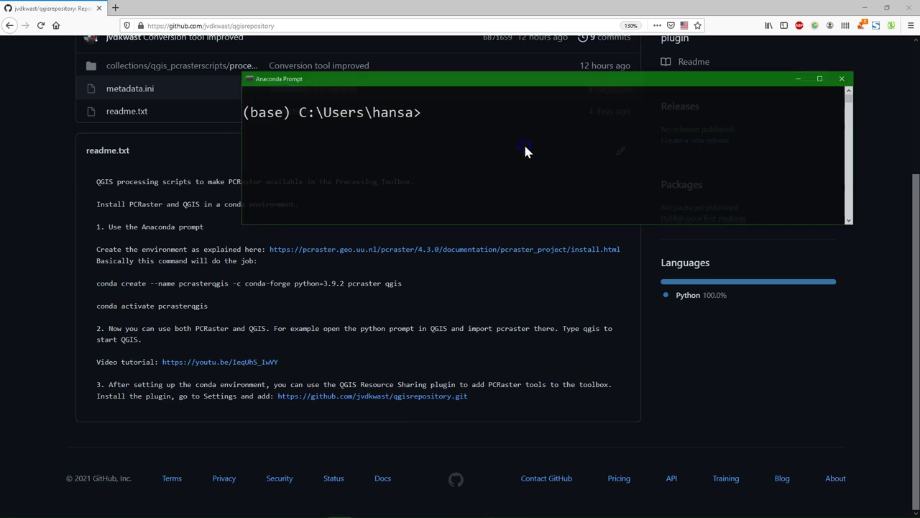
pyautogui.write('conda create -')
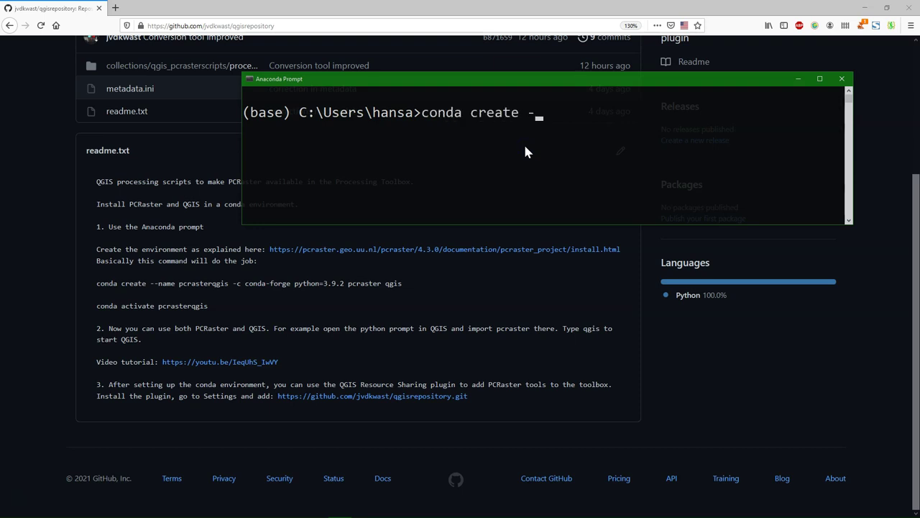
pyautogui.write('-name pcrasterqg')
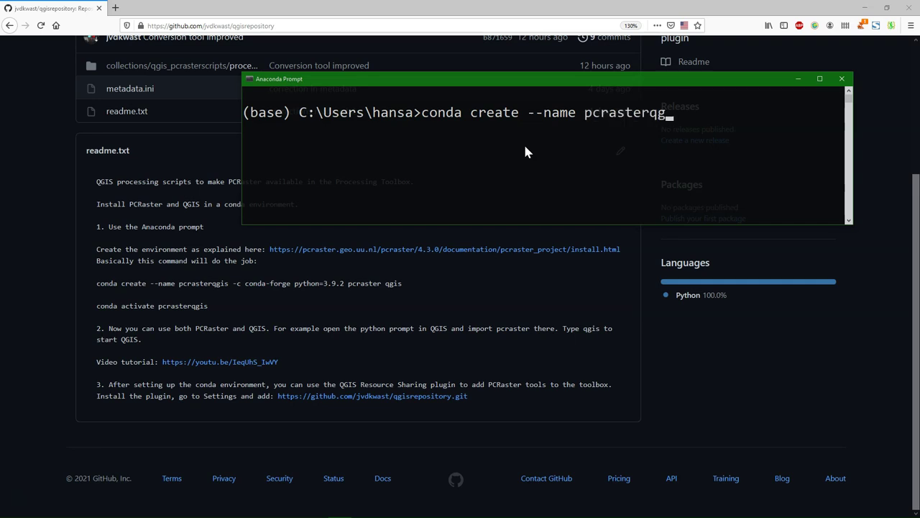
pyautogui.write('is -c conda-forg')
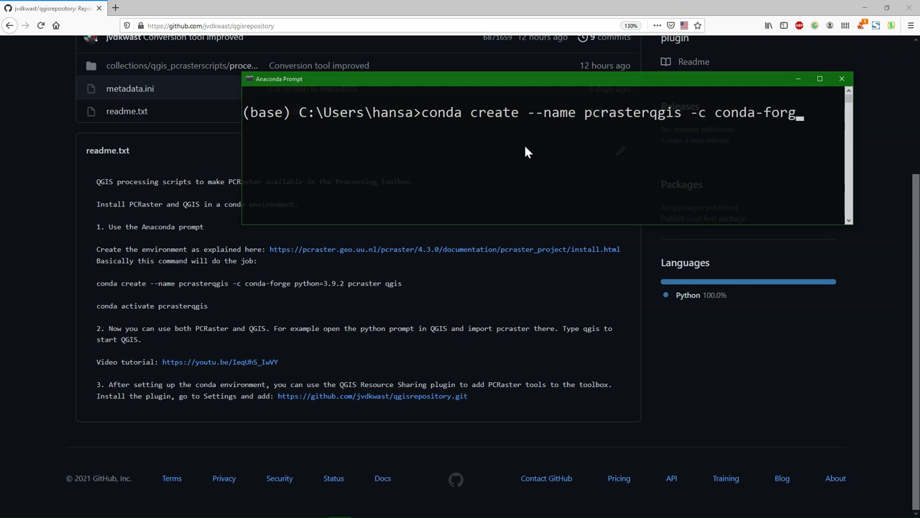
pyautogui.write('e python=3.9')
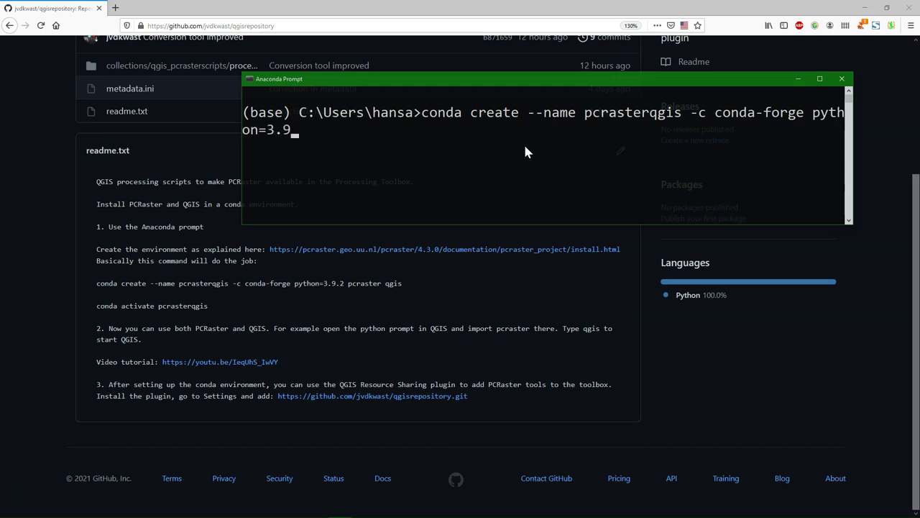
pyautogui.write('2')
pyautogui.press('BackSpace')
pyautogui.write('.2 pcraster qgis')
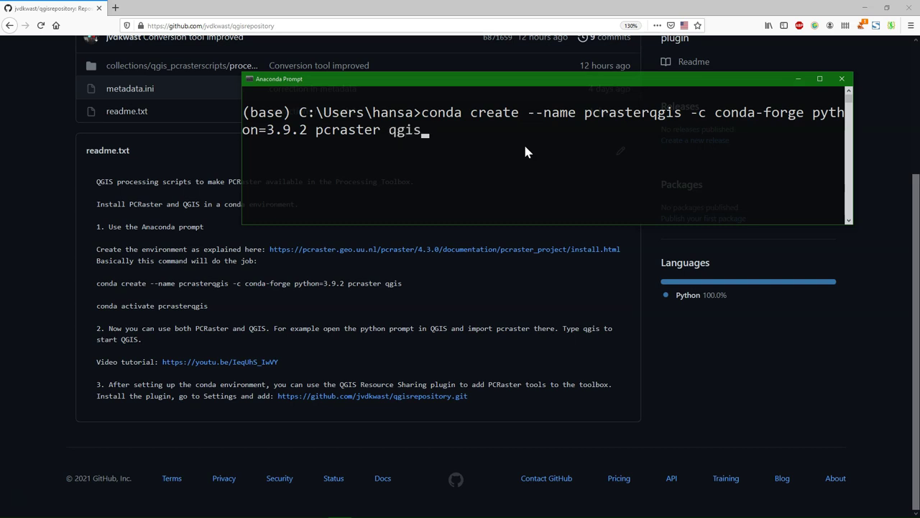
pyautogui.press('Return')
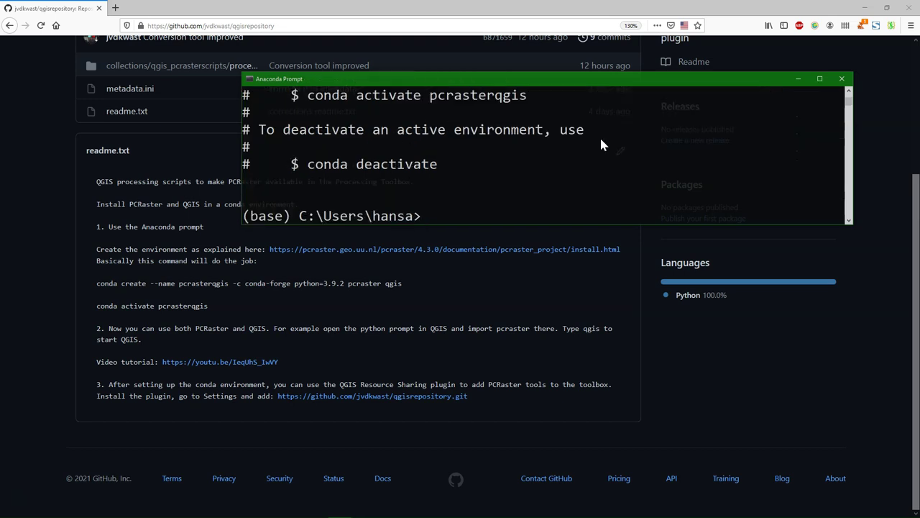
# Activate the pcrasterqgis conda environment
pyautogui.moveTo(308, 95); pyautogui.dragTo(528, 95)
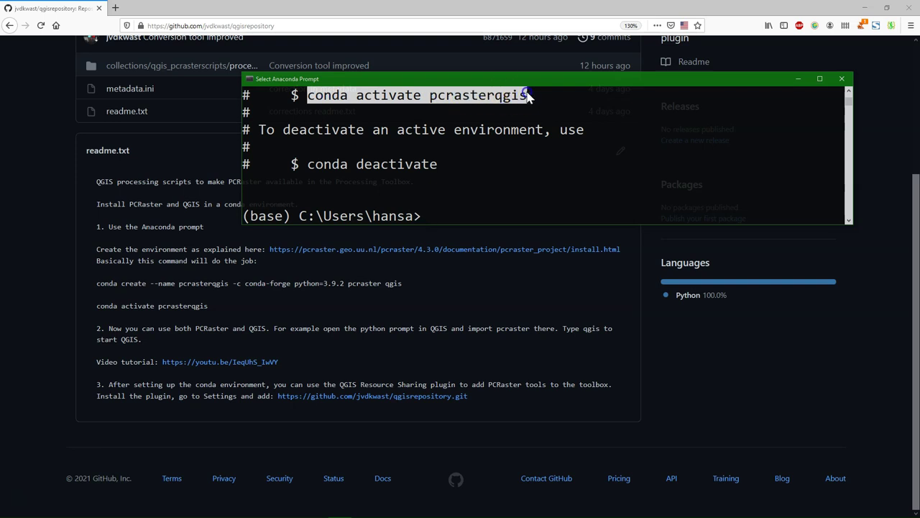
pyautogui.click(486, 212)
pyautogui.write('c')
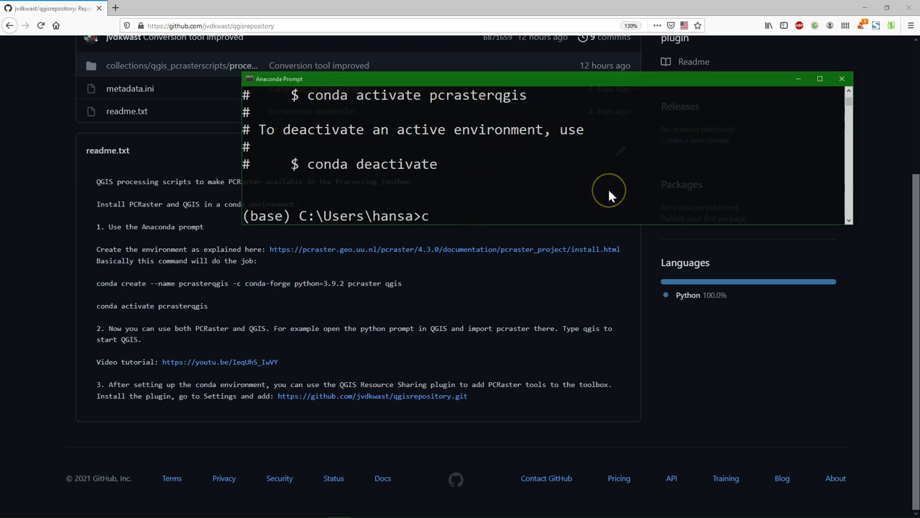
pyautogui.write('onda activat')
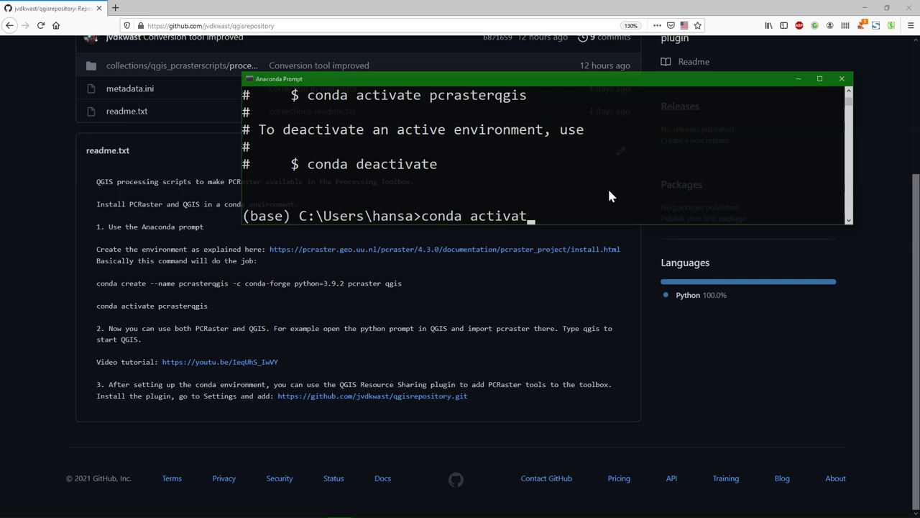
pyautogui.write('e pcrasterqgis')
pyautogui.press('Return')
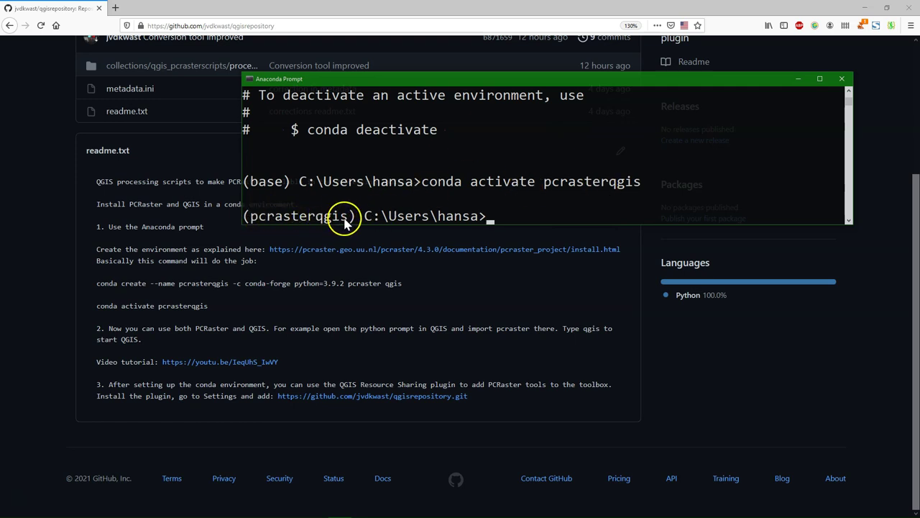
# Verify 'from pcraster import *' works in Python, exit Python, and launch qgis
pyautogui.write('p')
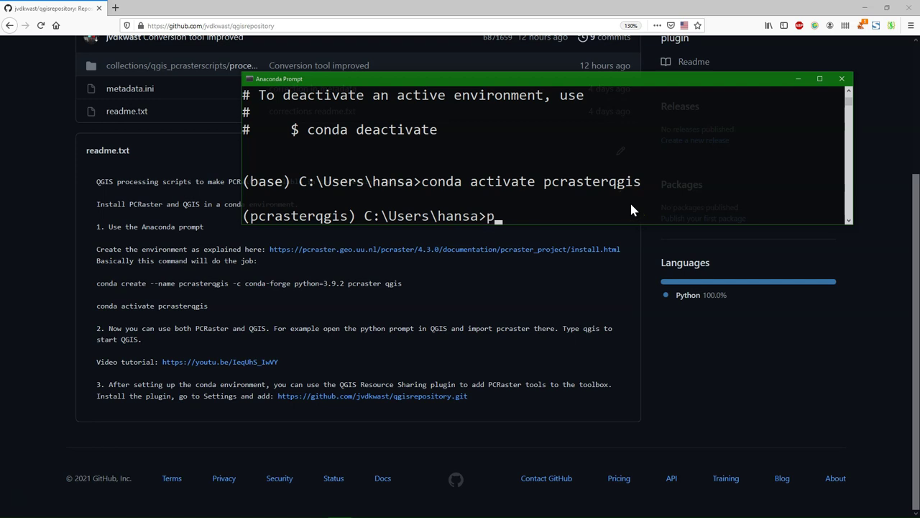
pyautogui.write('ython')
pyautogui.press('Return')
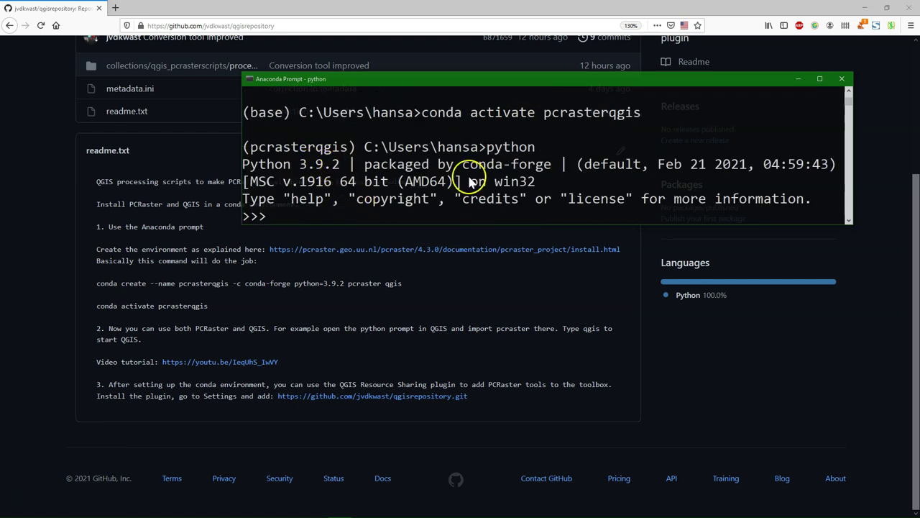
pyautogui.write('from p')
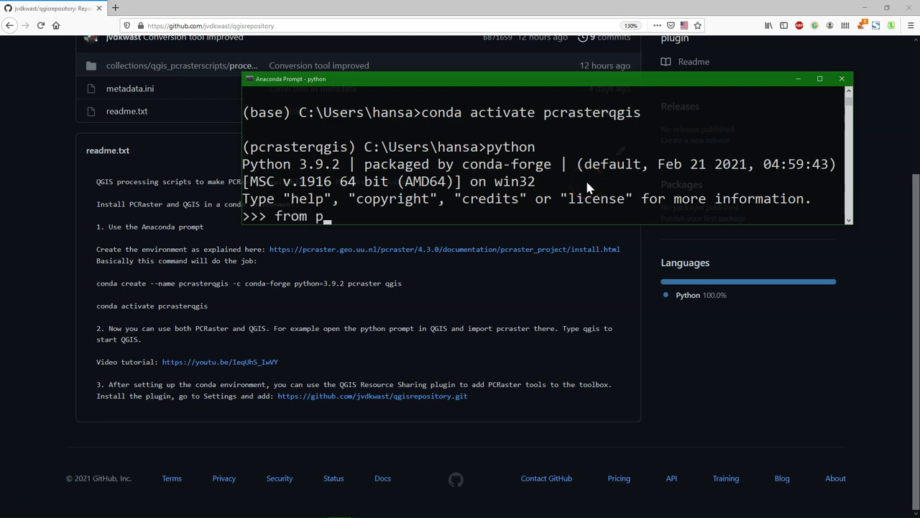
pyautogui.write('craster import *')
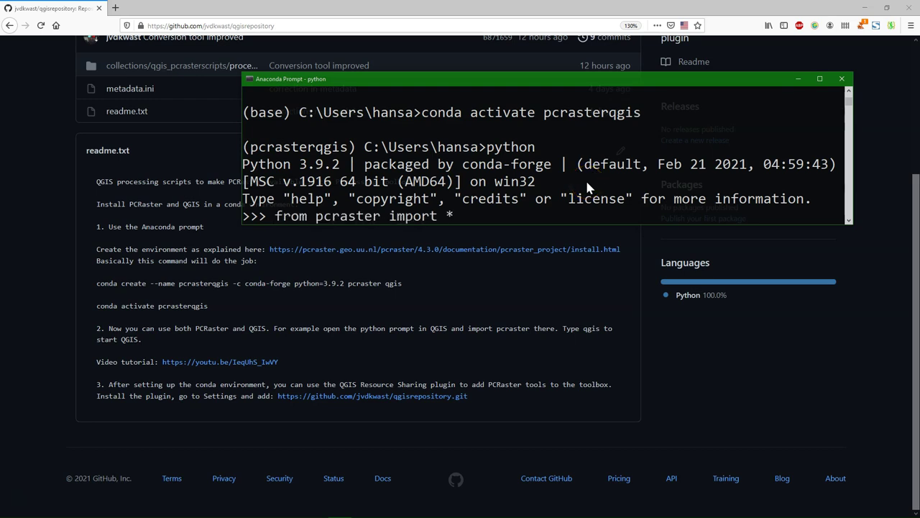
pyautogui.press('Return')
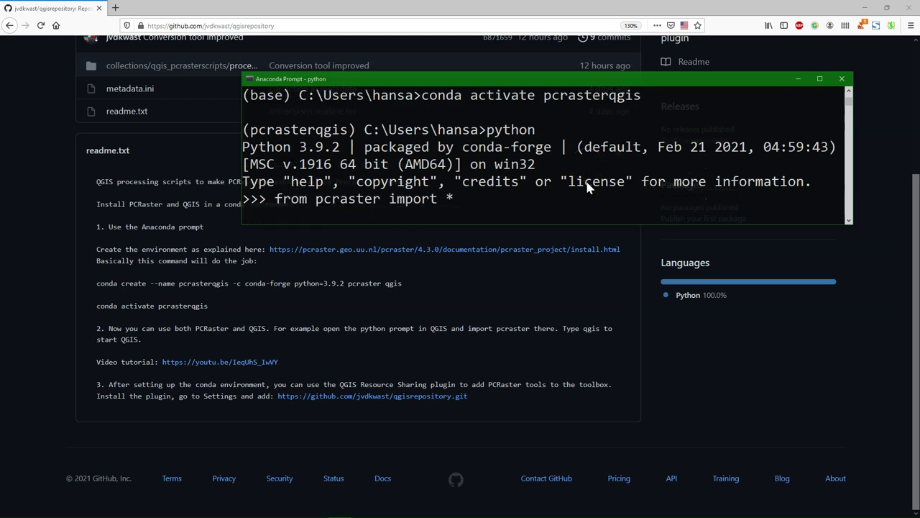
pyautogui.hotkey('ctrl', 'z')
pyautogui.press('Return')
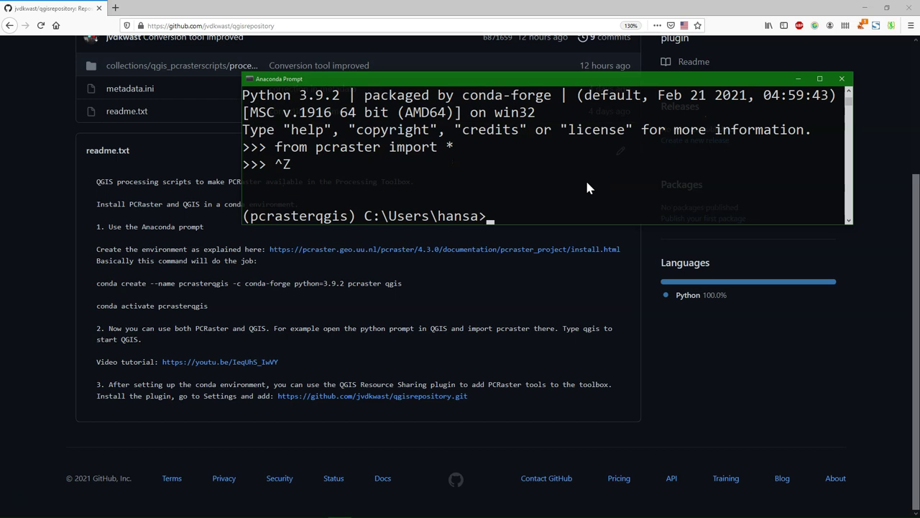
pyautogui.write('qgis')
pyautogui.press('Return')
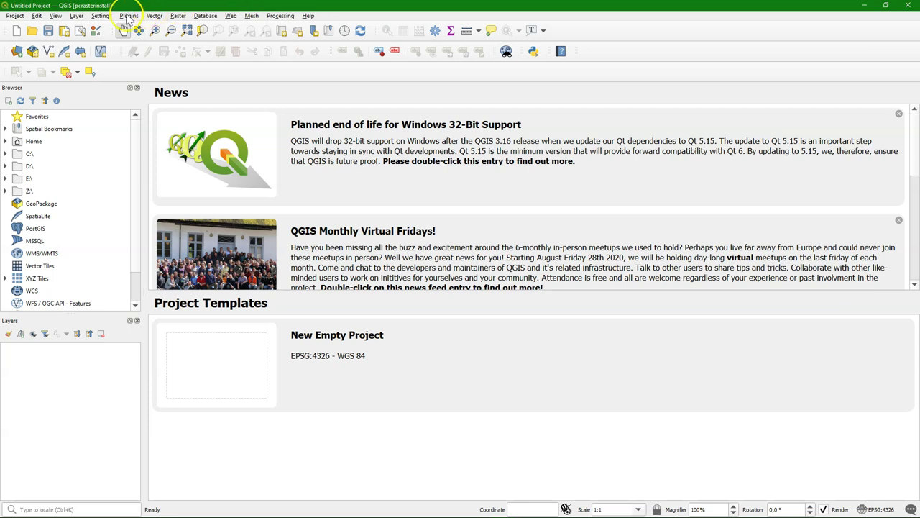
# Find 'resource' in the plugin manager and install QGIS Resource Sharing
pyautogui.click(128, 15)
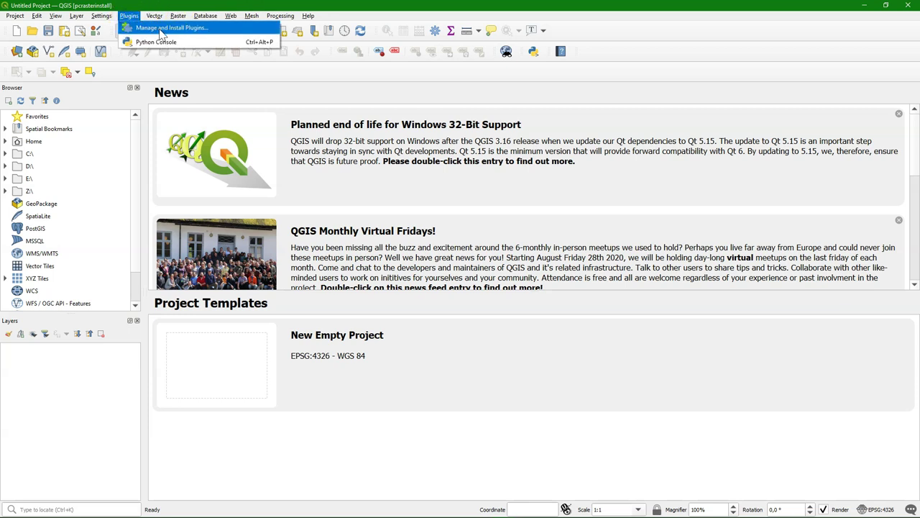
pyautogui.click(161, 29)
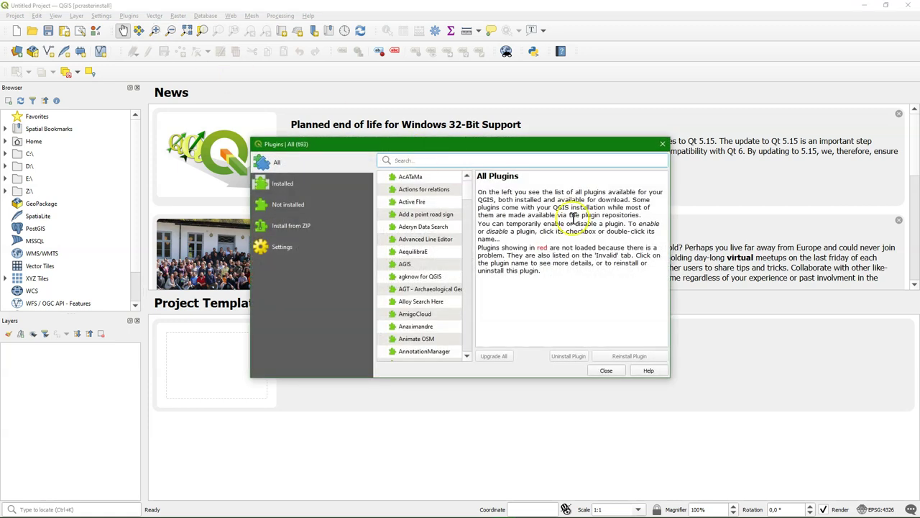
pyautogui.write('resource')
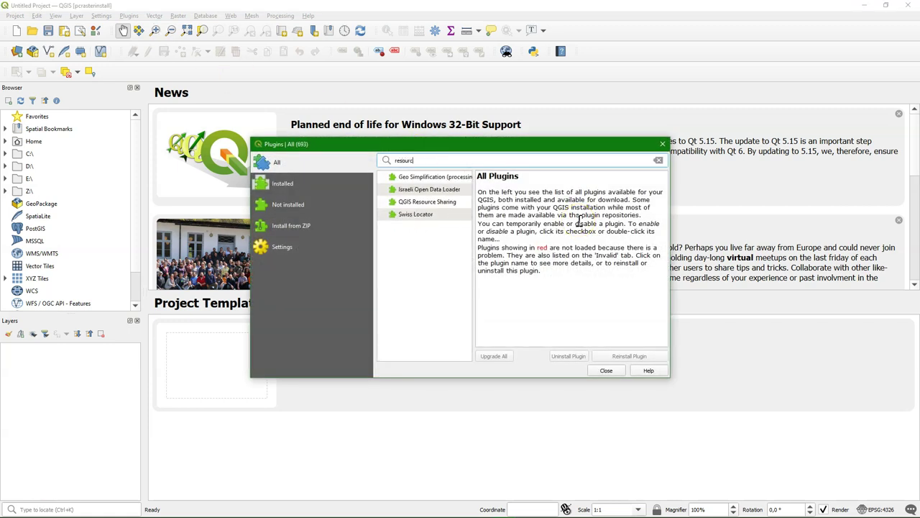
pyautogui.click(430, 203)
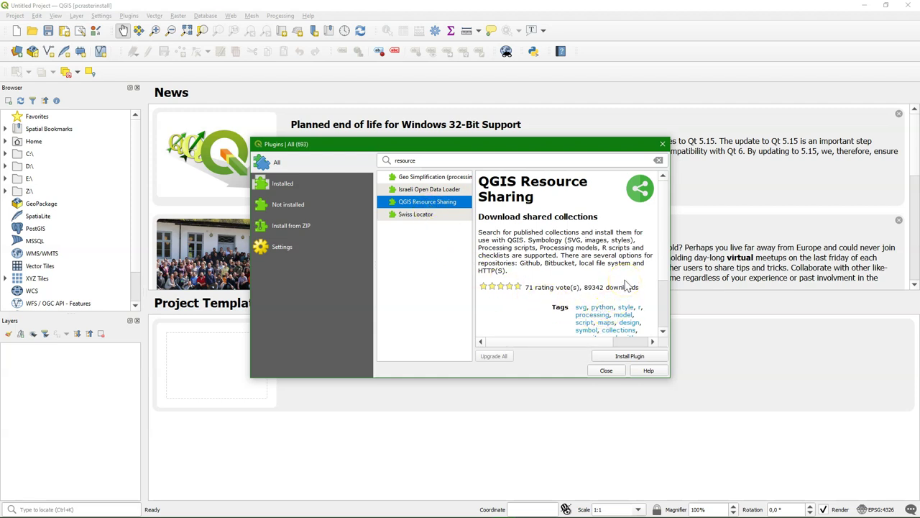
pyautogui.click(628, 355)
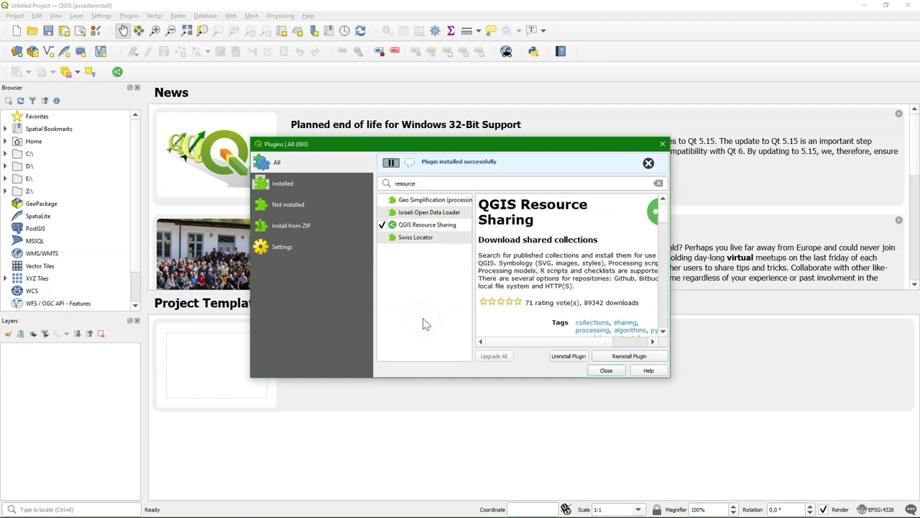
pyautogui.click(607, 373)
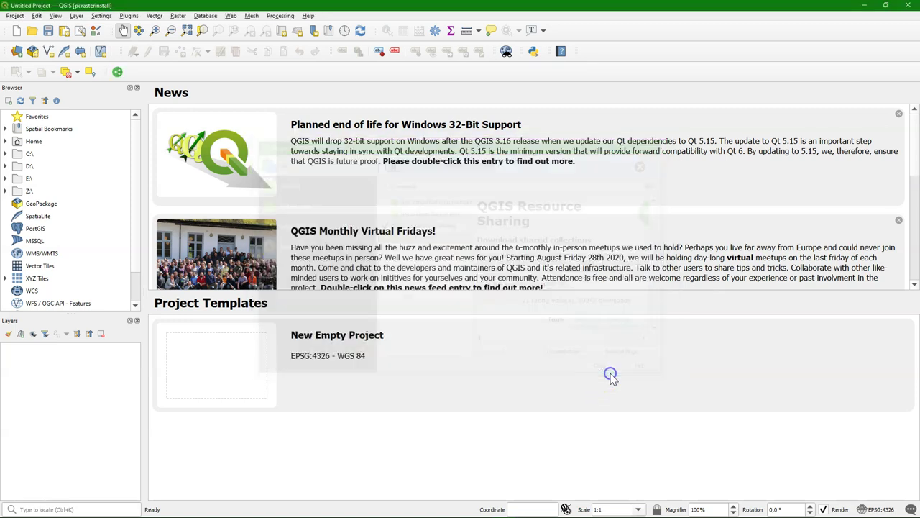
# Browse the GIS LAB SVG, Graticule and Profiling collections, then show repository settings
pyautogui.click(118, 72)
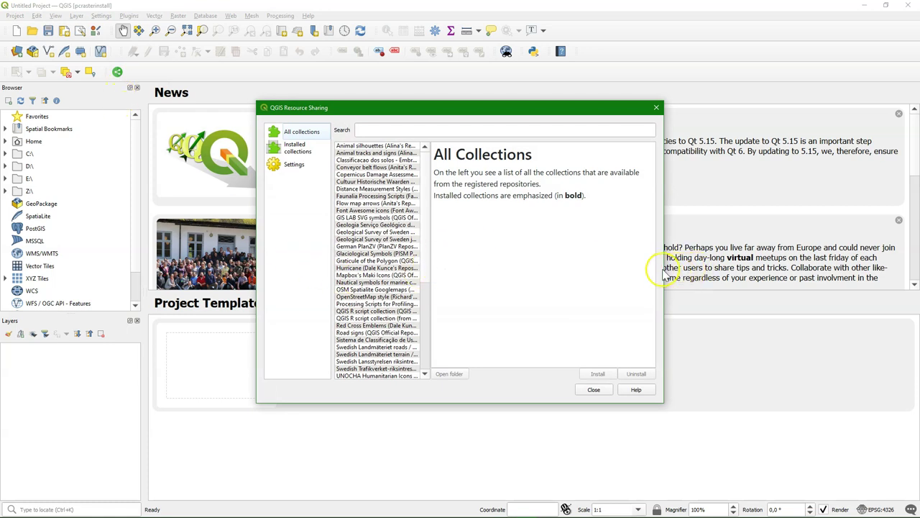
pyautogui.moveTo(662, 269); pyautogui.dragTo(734, 267)
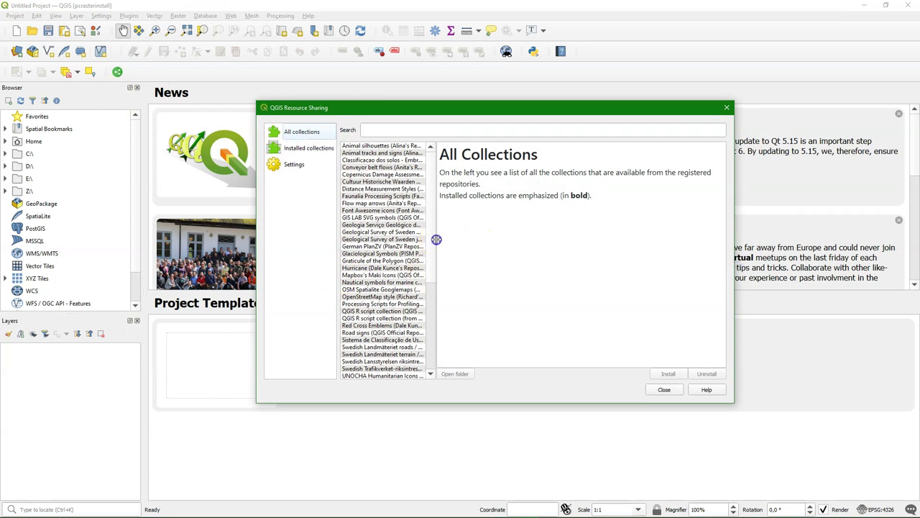
pyautogui.moveTo(436, 238); pyautogui.dragTo(543, 242)
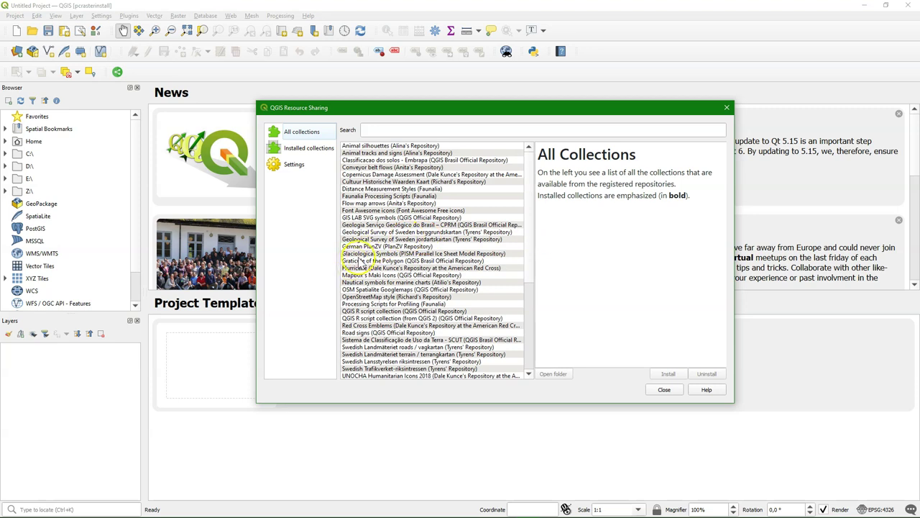
pyautogui.click(385, 218)
pyautogui.click(385, 260)
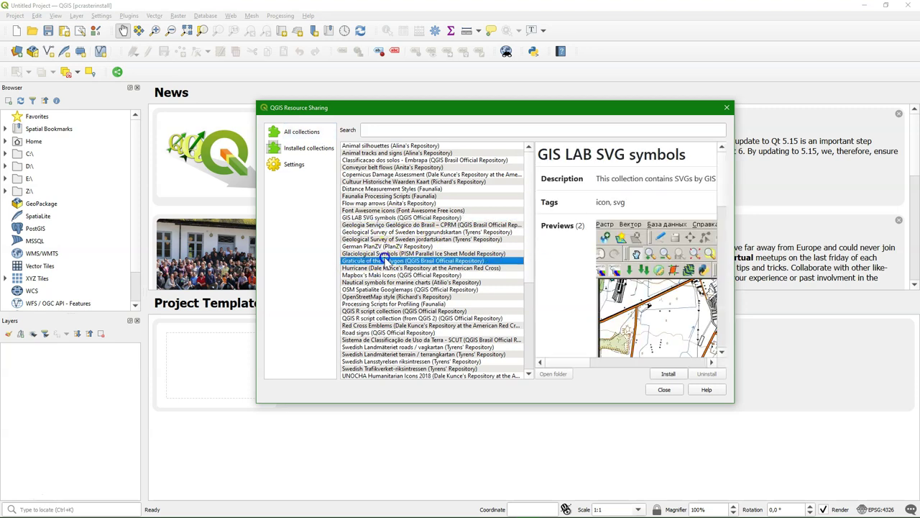
pyautogui.click(390, 304)
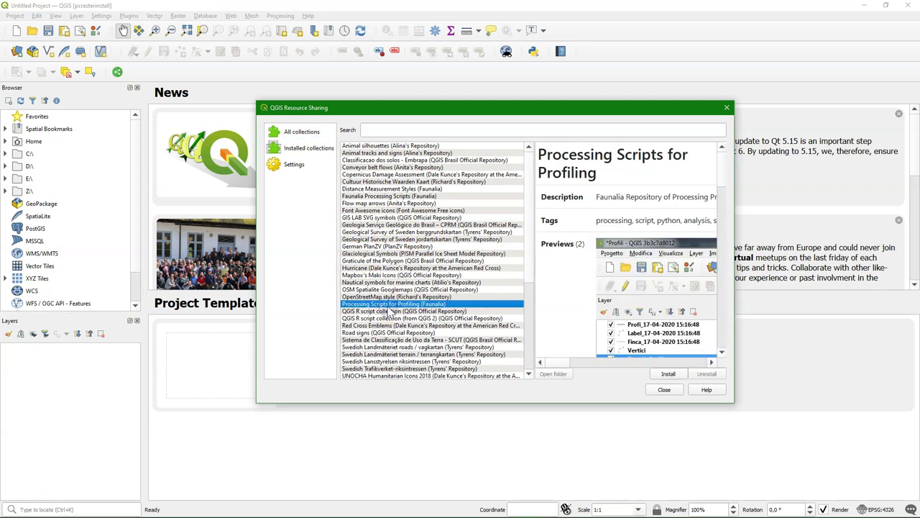
pyautogui.click(295, 167)
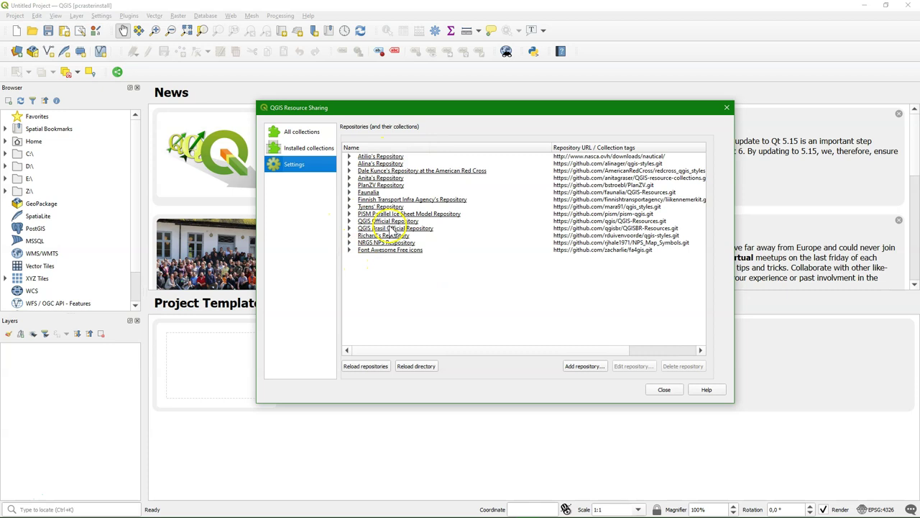
pyautogui.click(584, 367)
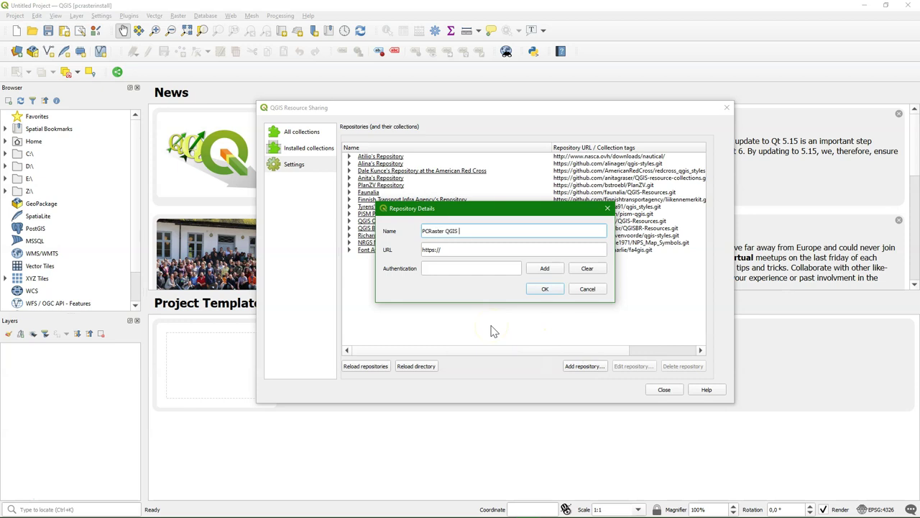
pyautogui.click(198, 508)
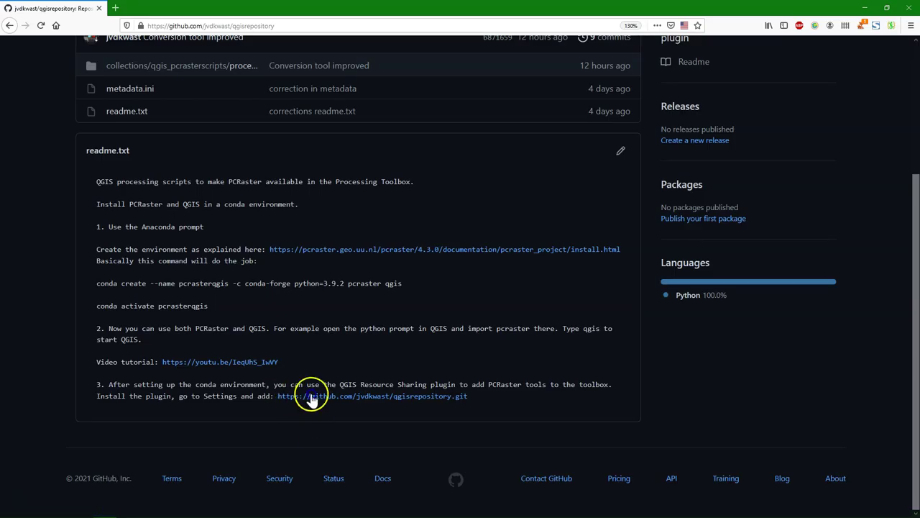
pyautogui.moveTo(480, 396); pyautogui.dragTo(279, 397)
pyautogui.hotkey('ctrl', 'c')
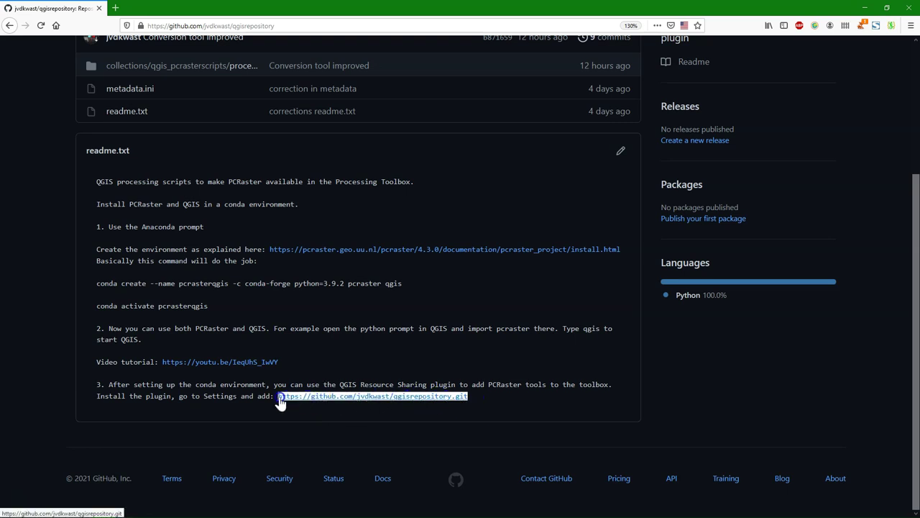
pyautogui.hotkey('alt', 'Tab')
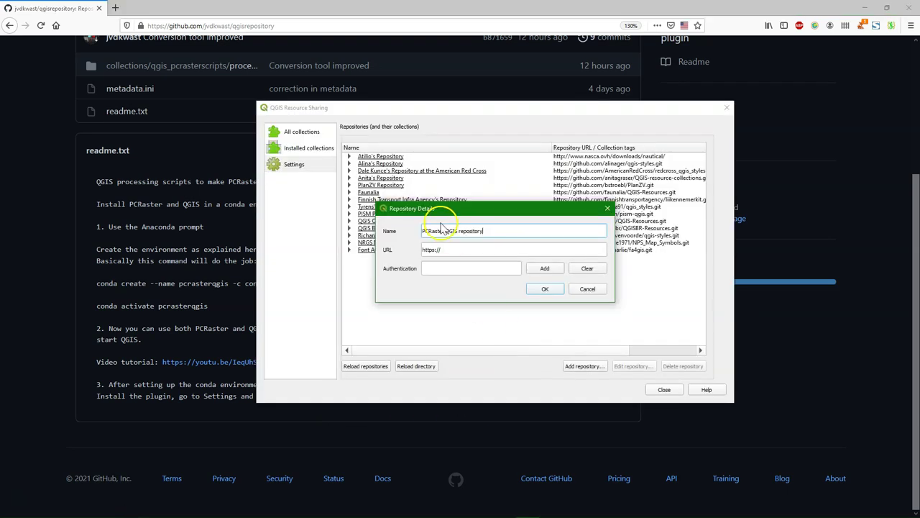
pyautogui.moveTo(431, 249); pyautogui.dragTo(377, 251)
pyautogui.hotkey('ctrl', 'v')
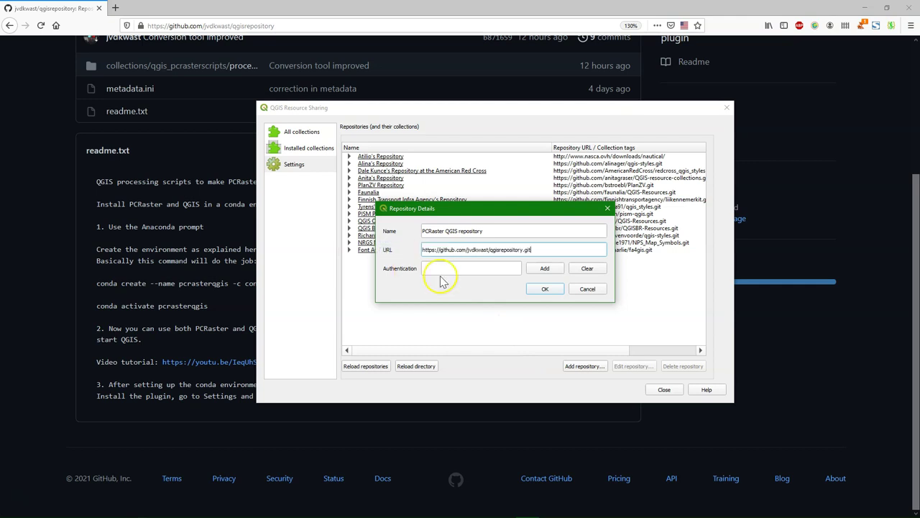
pyautogui.click(544, 269)
pyautogui.click(500, 270)
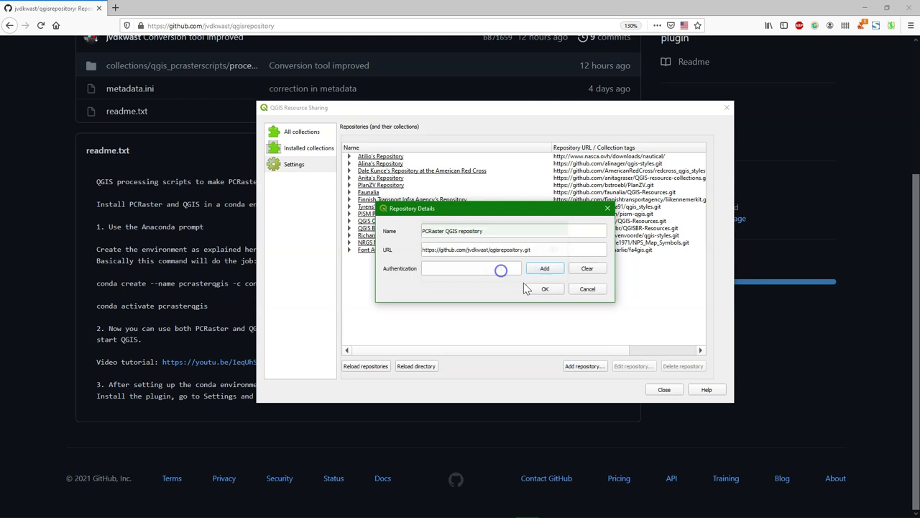
pyautogui.click(547, 289)
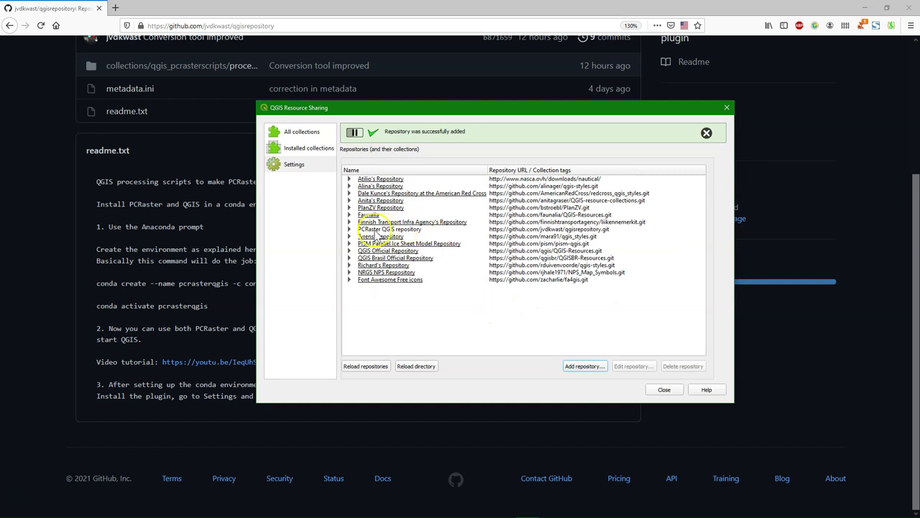
pyautogui.click(349, 228)
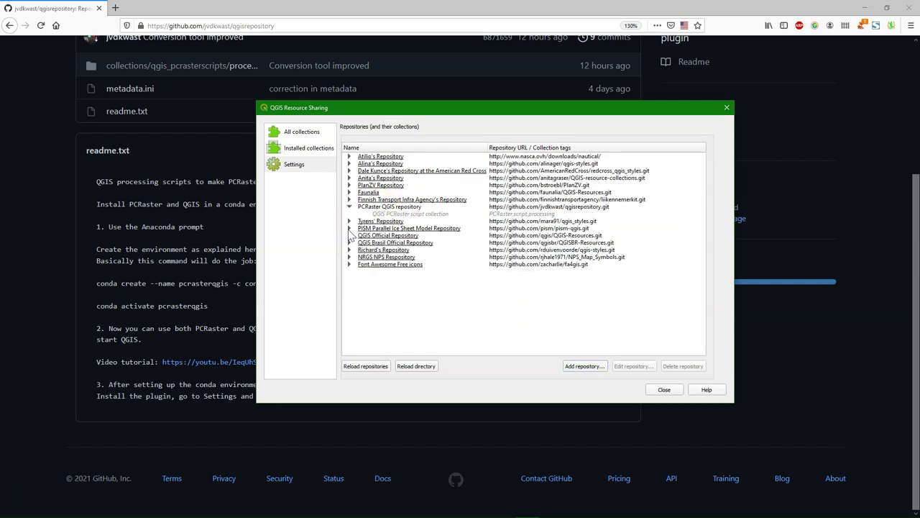
# Install the QGIS PCRaster script collection from All collections and acknowledge the success message
pyautogui.click(286, 134)
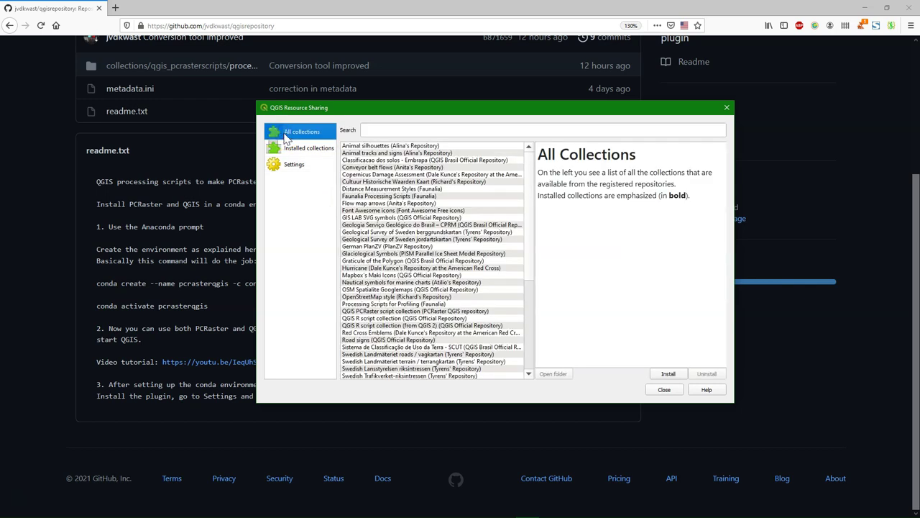
pyautogui.click(392, 312)
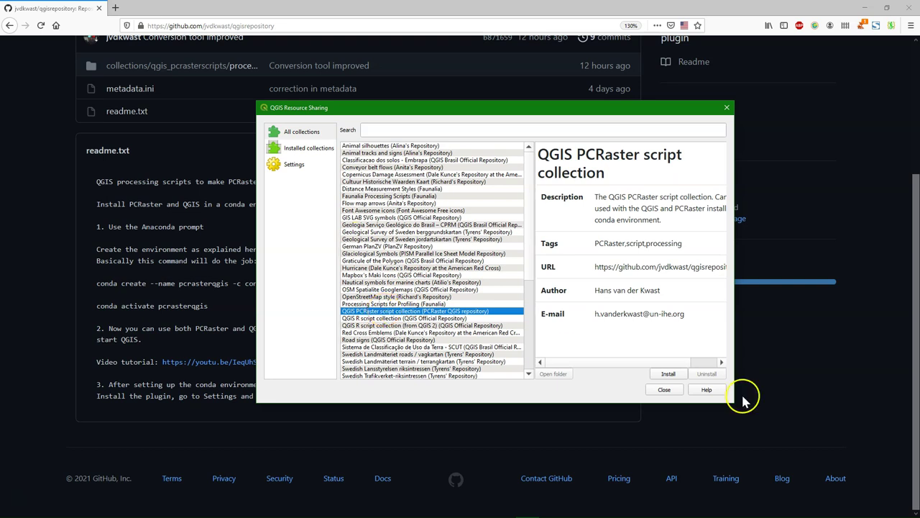
pyautogui.moveTo(733, 375); pyautogui.dragTo(818, 371)
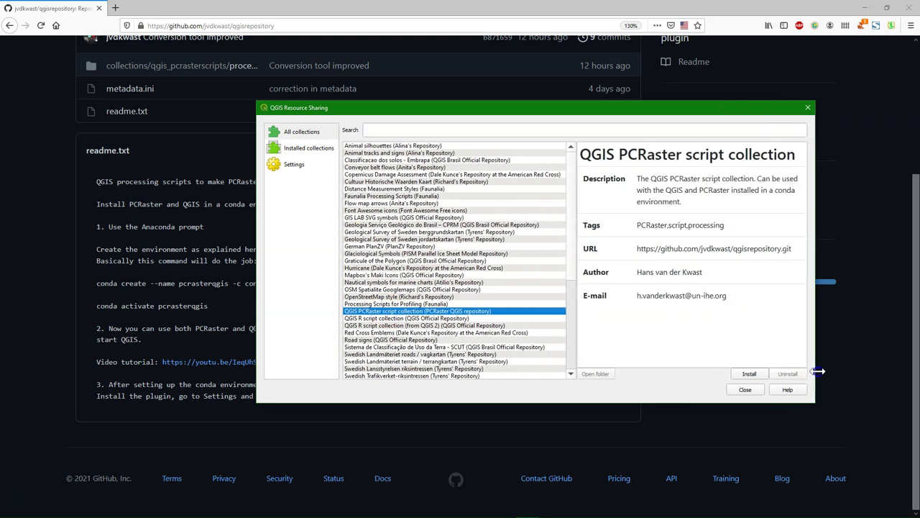
pyautogui.click(749, 374)
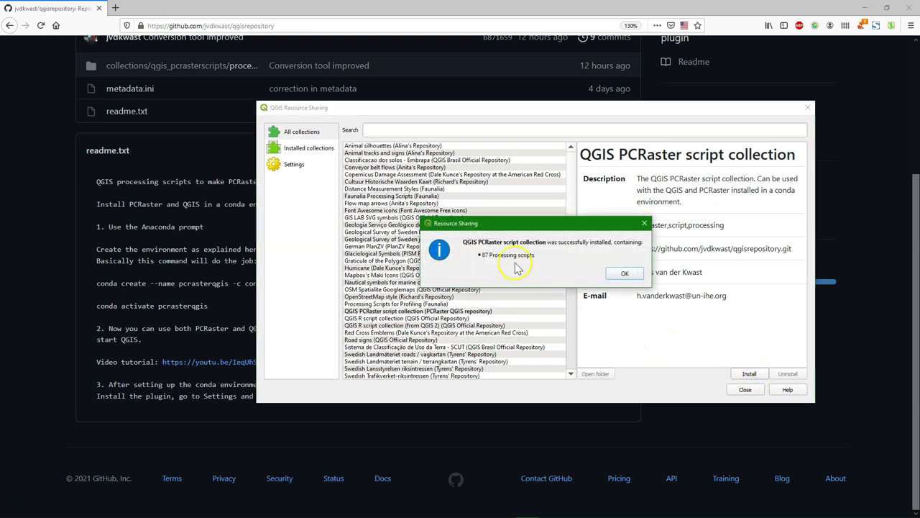
pyautogui.click(625, 274)
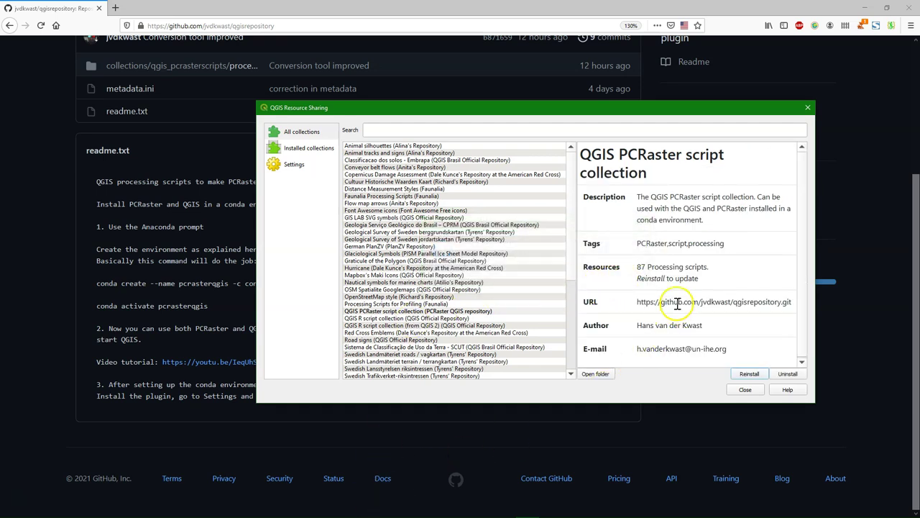
pyautogui.moveTo(637, 283); pyautogui.dragTo(705, 283)
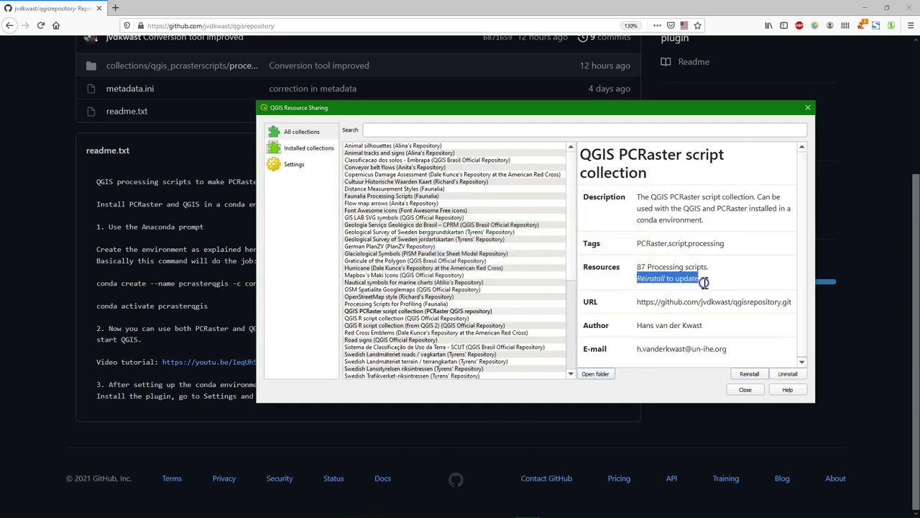
pyautogui.click(775, 271)
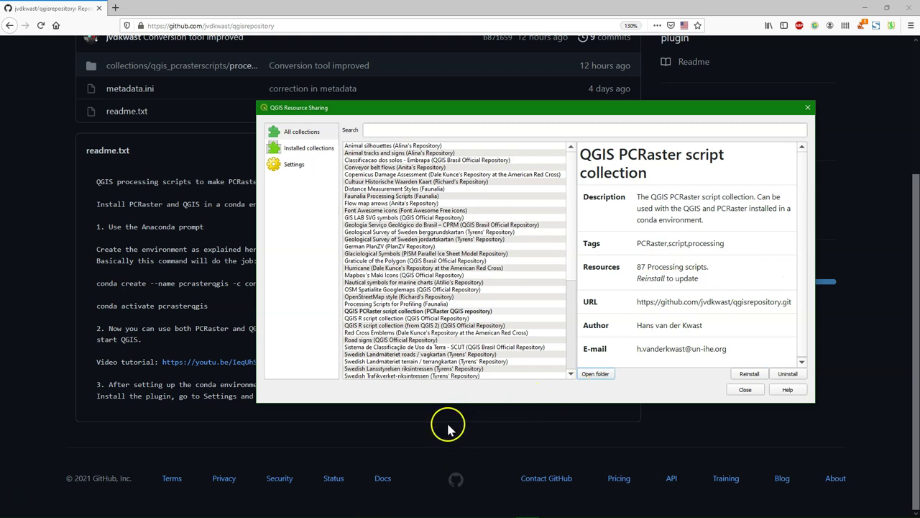
pyautogui.click(745, 391)
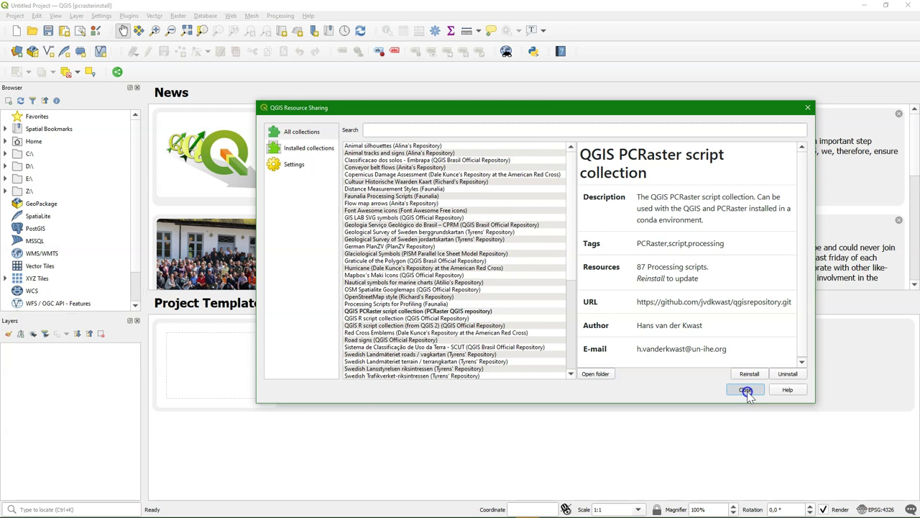
# Close Resource Sharing and browse the Scripts > PCRaster algorithms in the Processing Toolbox
pyautogui.click(746, 390)
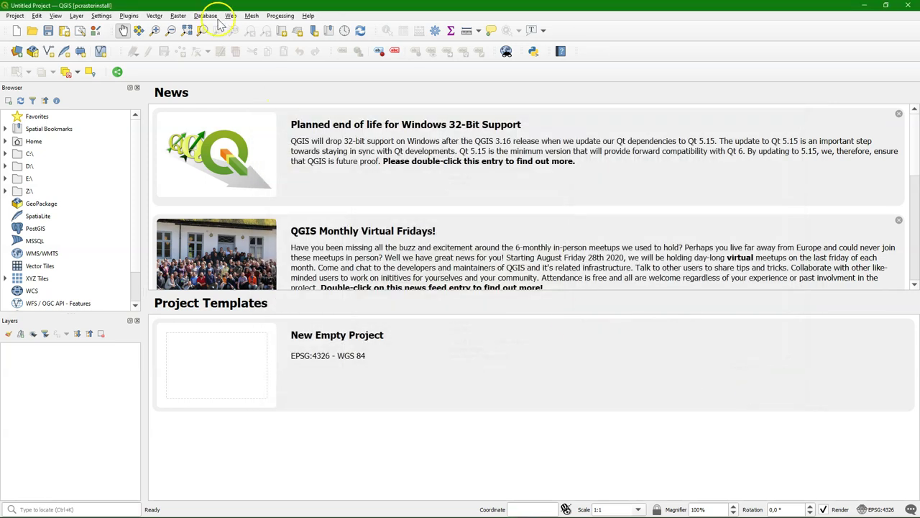
pyautogui.click(279, 16)
pyautogui.click(284, 27)
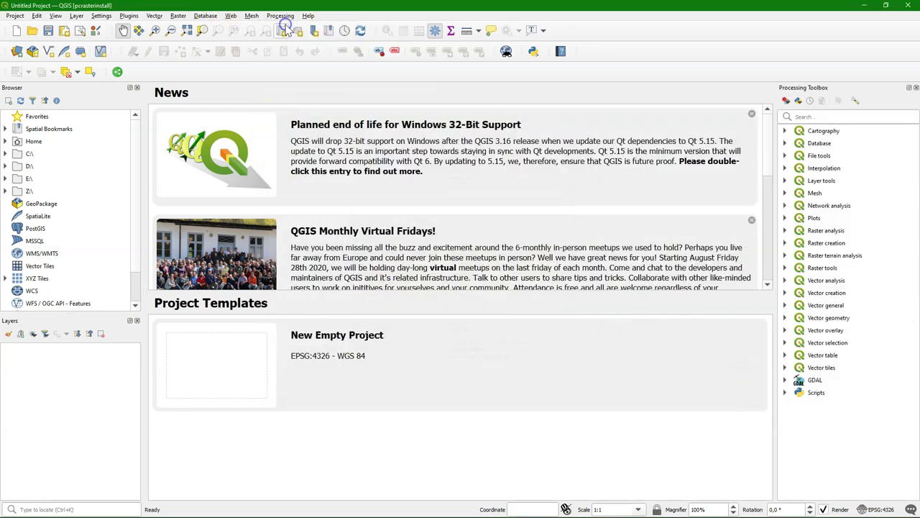
pyautogui.click(785, 392)
pyautogui.click(799, 402)
pyautogui.scroll(-11, 852, 392)
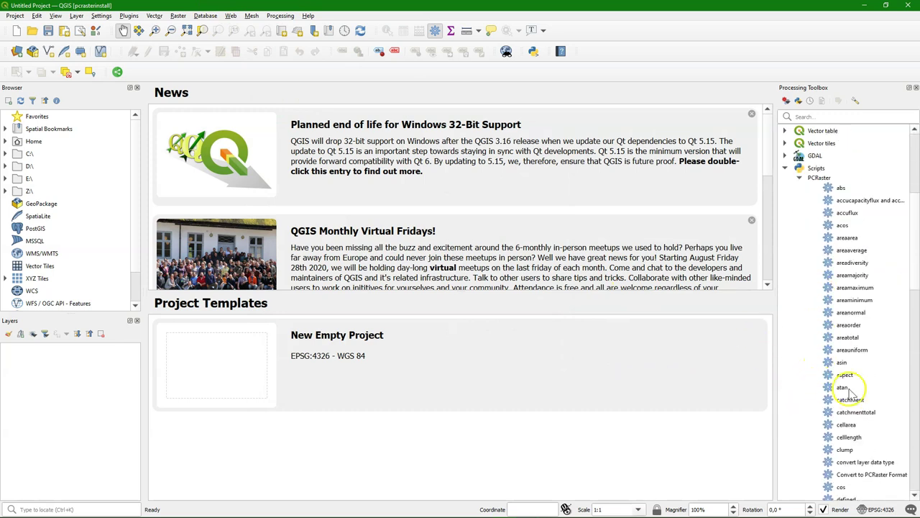
pyautogui.scroll(6, 854, 394)
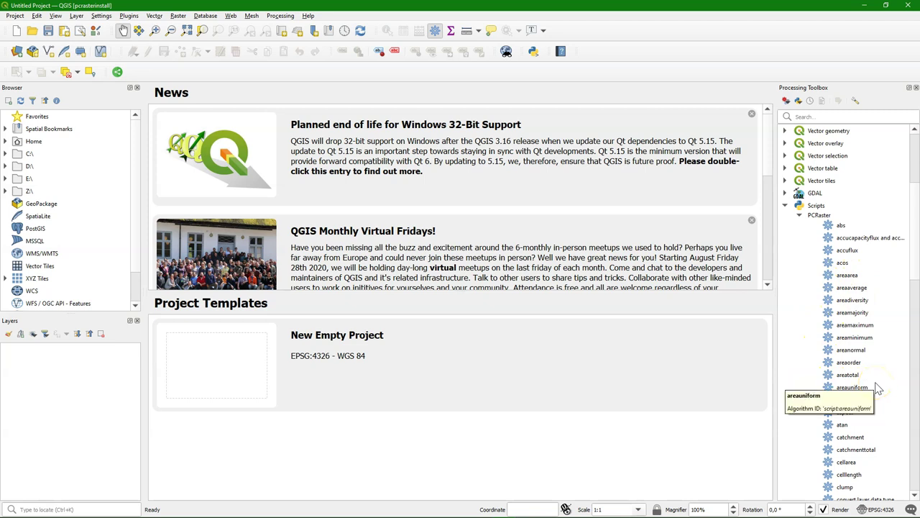
pyautogui.scroll(-2, 787, 359)
pyautogui.scroll(-4, 788, 359)
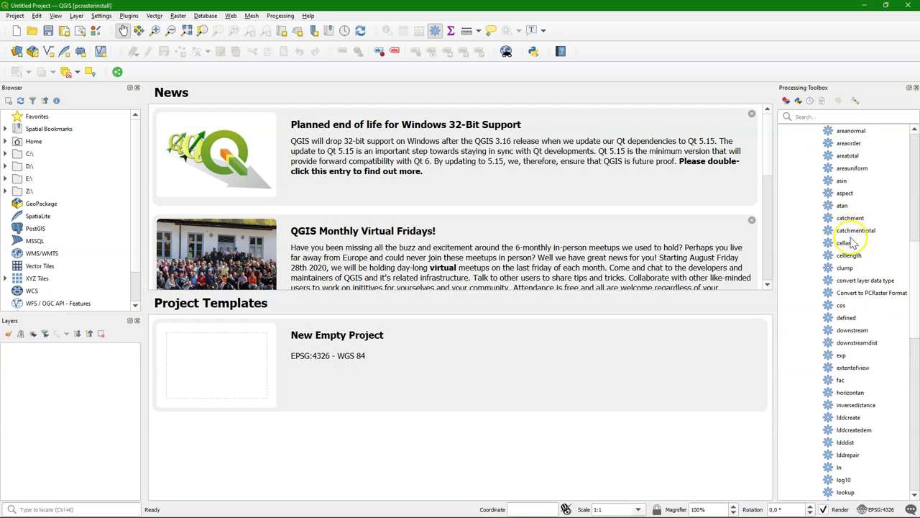
pyautogui.scroll(-1, 892, 262)
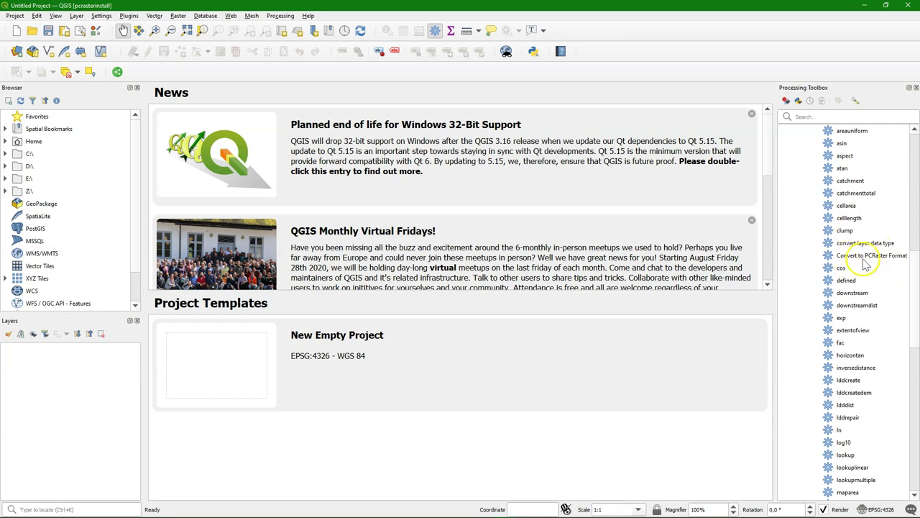
# Inspect Convert to PCRaster Format's output data types, keeping Boolean, and close it unrun
pyautogui.doubleClick(861, 257)
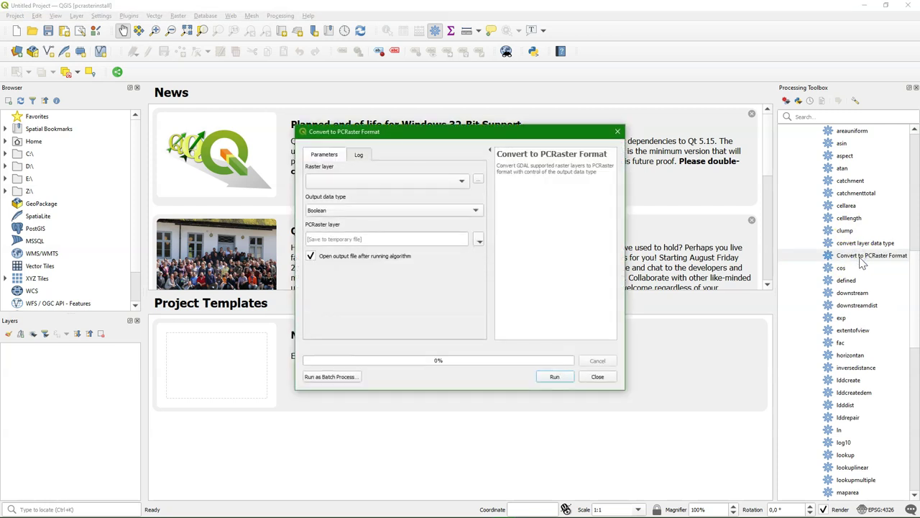
pyautogui.click(380, 213)
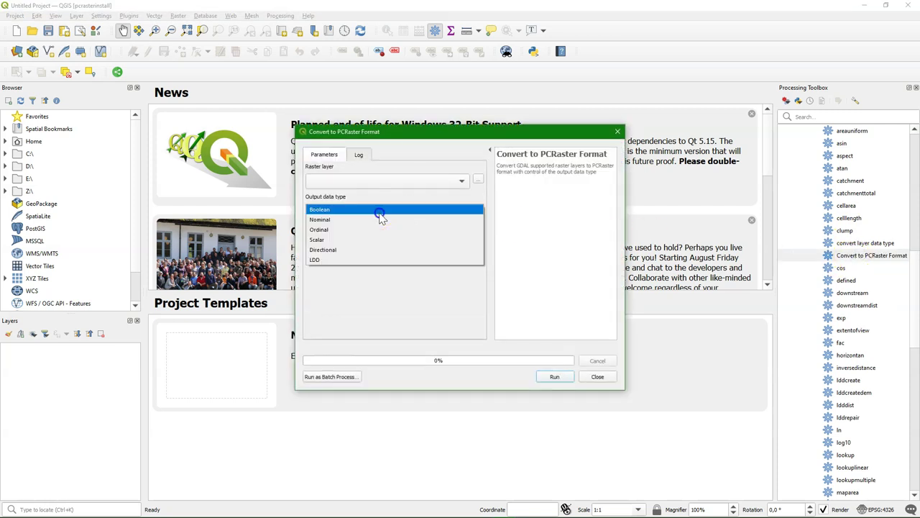
pyautogui.click(380, 213)
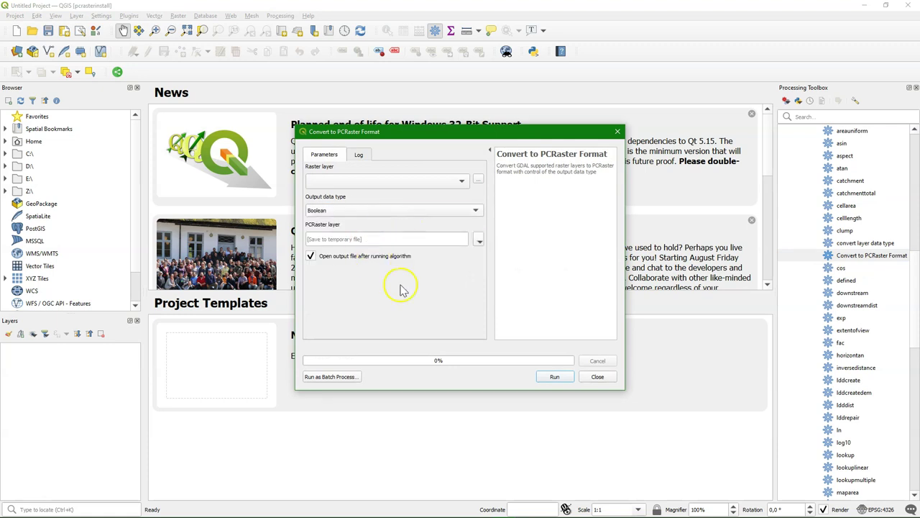
pyautogui.click(602, 378)
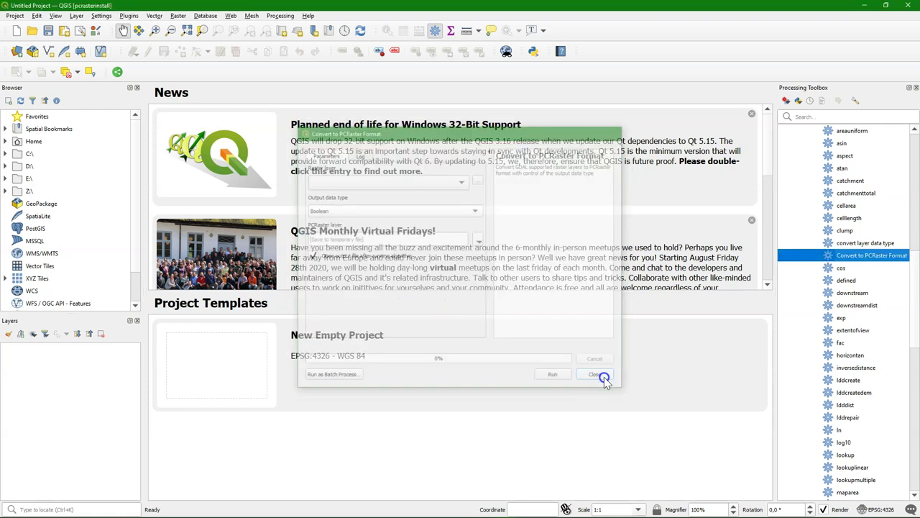
# Open the mapmaximum algorithm and follow its PCRaster documentation link
pyautogui.scroll(-4, 852, 359)
pyautogui.doubleClick(854, 354)
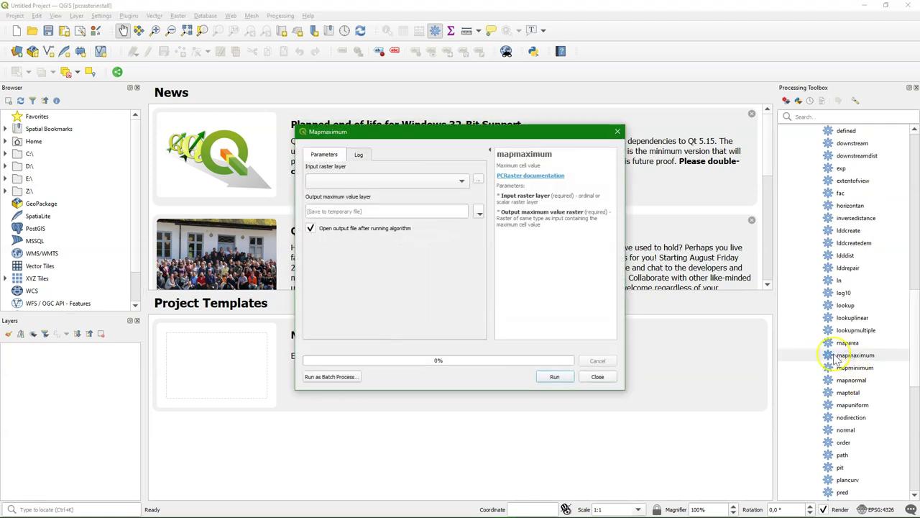
pyautogui.click(534, 178)
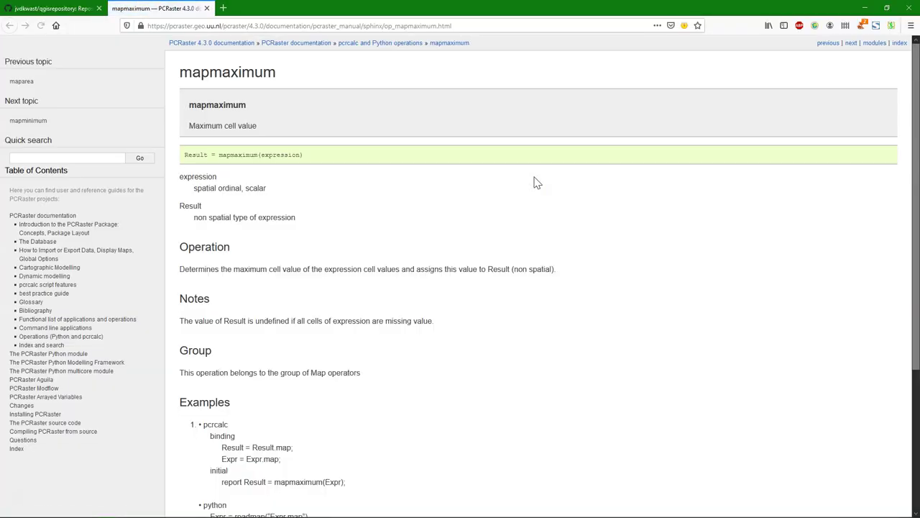
# Scroll the mapmaximum documentation down to its examples section
pyautogui.scroll(-5, 504, 233)
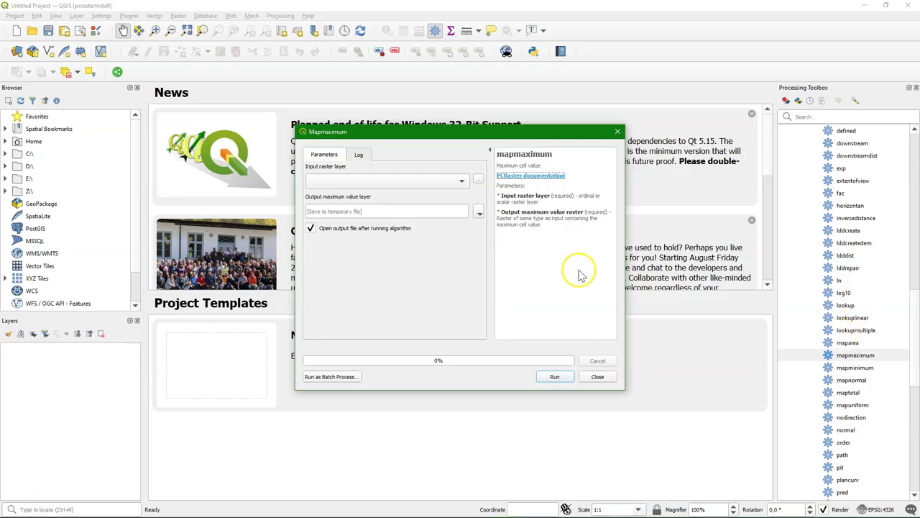
# Close Mapmaximum, preview and close windowhighpass, then select buildg.tif in the Browser
pyautogui.click(602, 378)
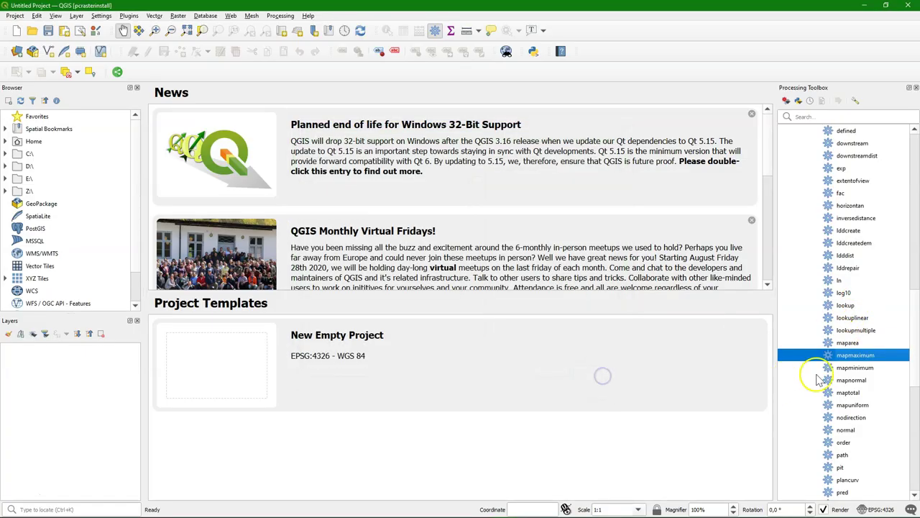
pyautogui.scroll(-3, 849, 377)
pyautogui.scroll(-5, 848, 386)
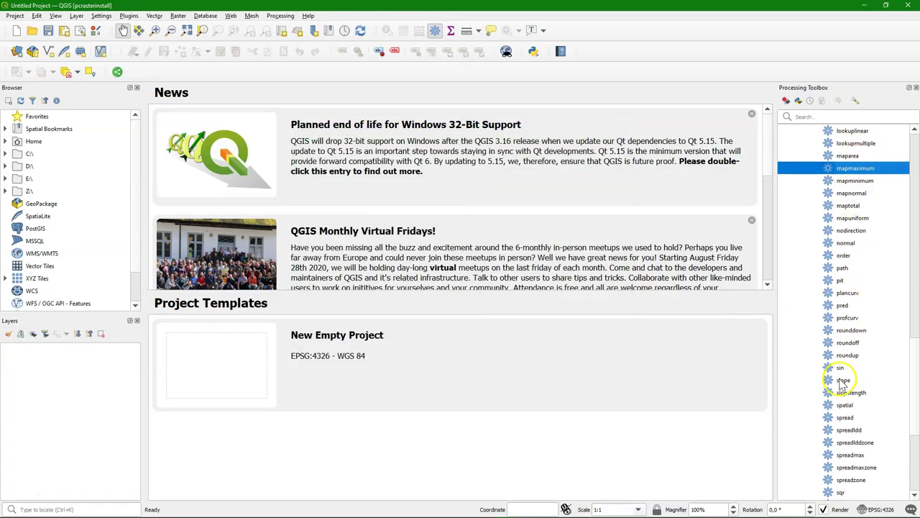
pyautogui.scroll(-3, 842, 388)
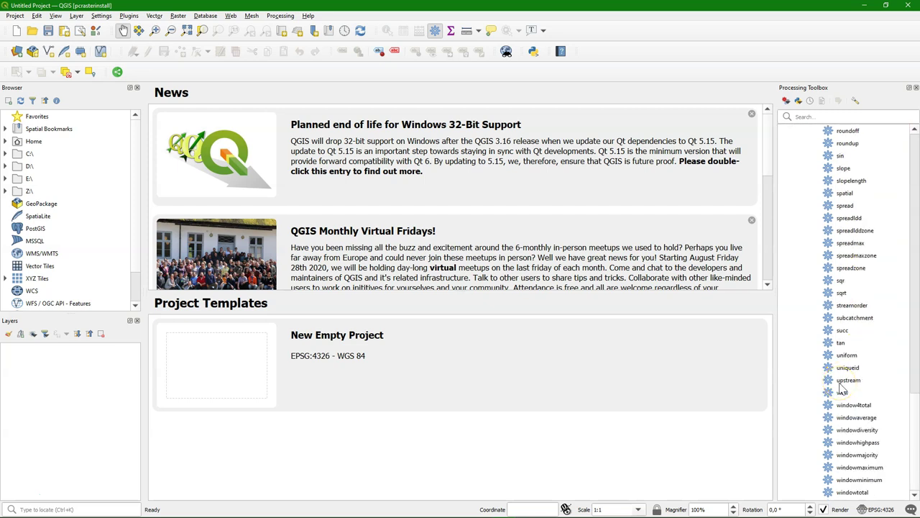
pyautogui.doubleClick(854, 442)
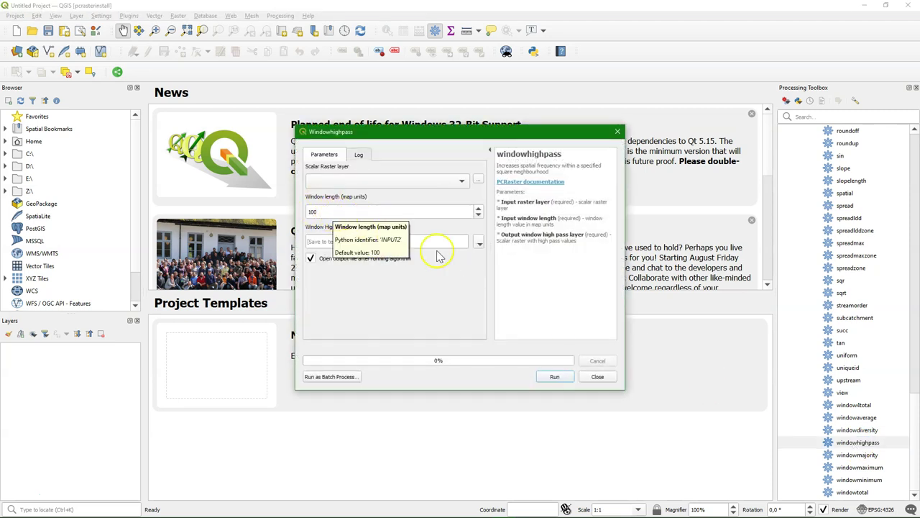
pyautogui.click(608, 381)
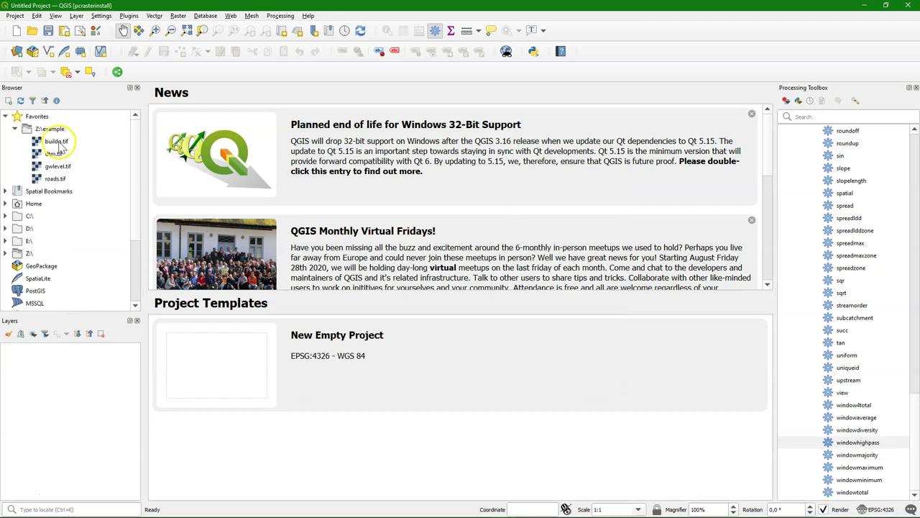
pyautogui.click(57, 141)
# Add buildg, dtm, gwlevel and roads to the map by dragging them onto the canvas
pyautogui.keyDown('shift'); pyautogui.click(58, 178); pyautogui.keyUp('shift')
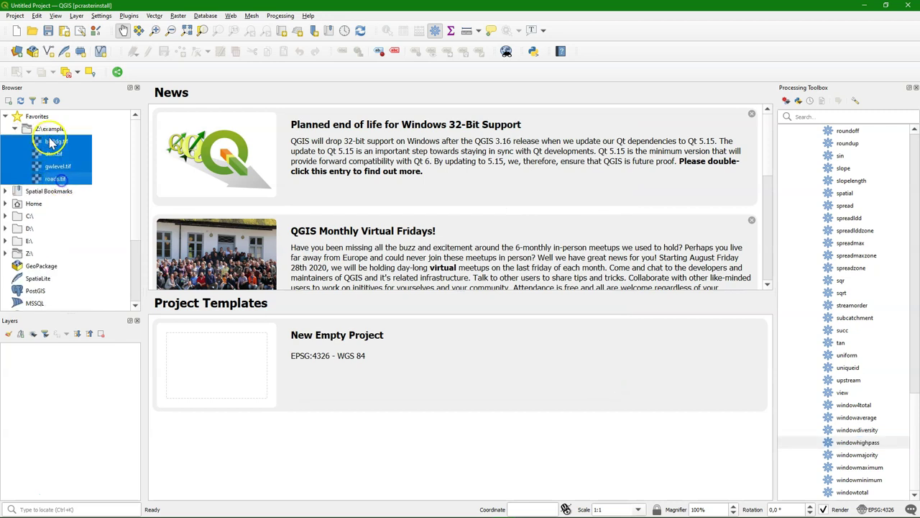
pyautogui.moveTo(58, 144); pyautogui.dragTo(365, 172)
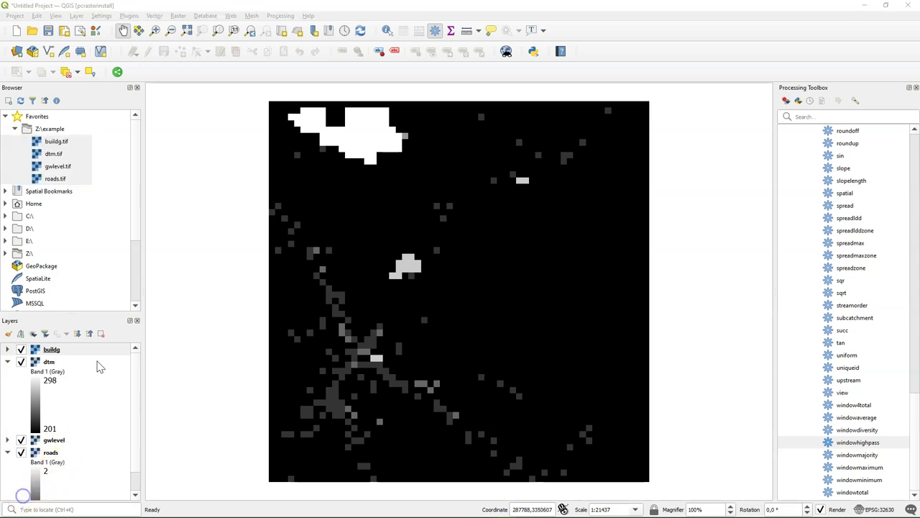
pyautogui.click(63, 360)
# Select the Convert to PCRaster Format algorithm in the Processing Toolbox
pyautogui.scroll(2, 892, 248)
pyautogui.scroll(3, 873, 230)
pyautogui.click(791, 28)
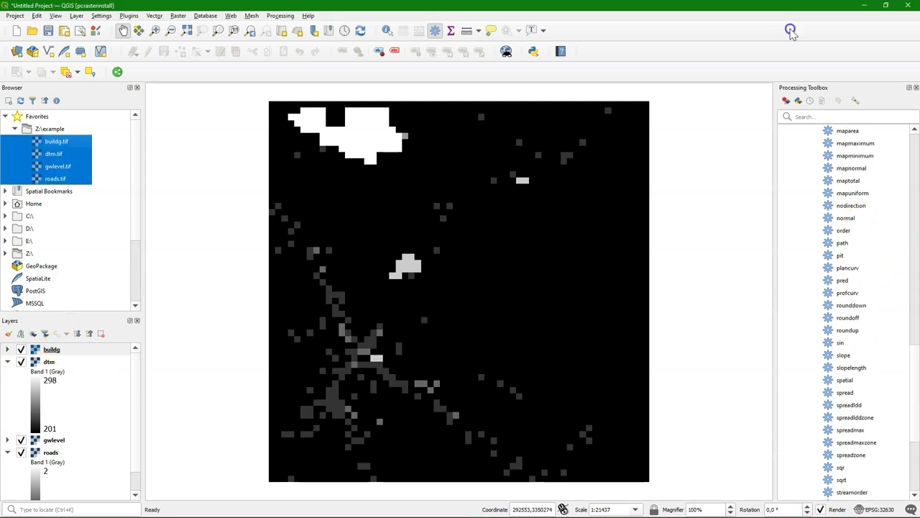
pyautogui.scroll(5, 861, 277)
pyautogui.click(859, 272)
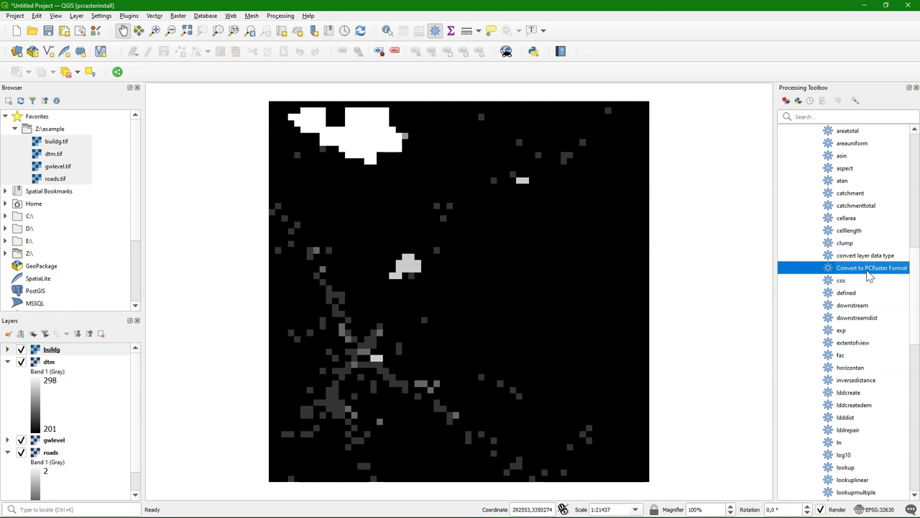
# Open Convert to PCRaster Format with buildg and set the output type to Nominal
pyautogui.doubleClick(869, 276)
pyautogui.click(342, 213)
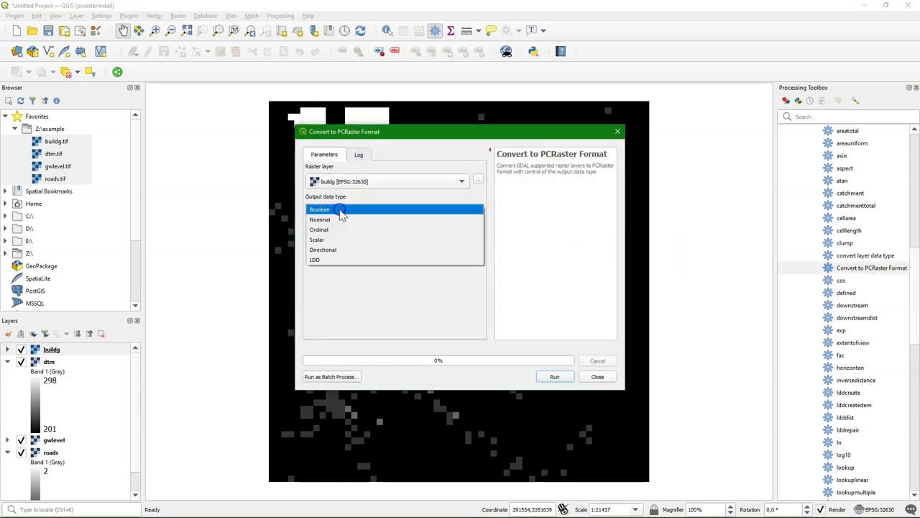
pyautogui.click(330, 220)
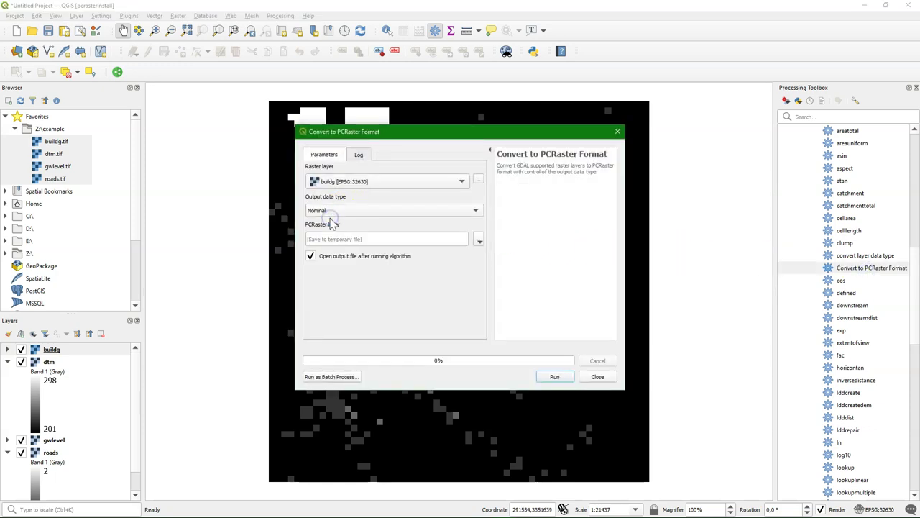
# Set the output to a MAP file saved as Z:/example/buildg.map
pyautogui.click(479, 241)
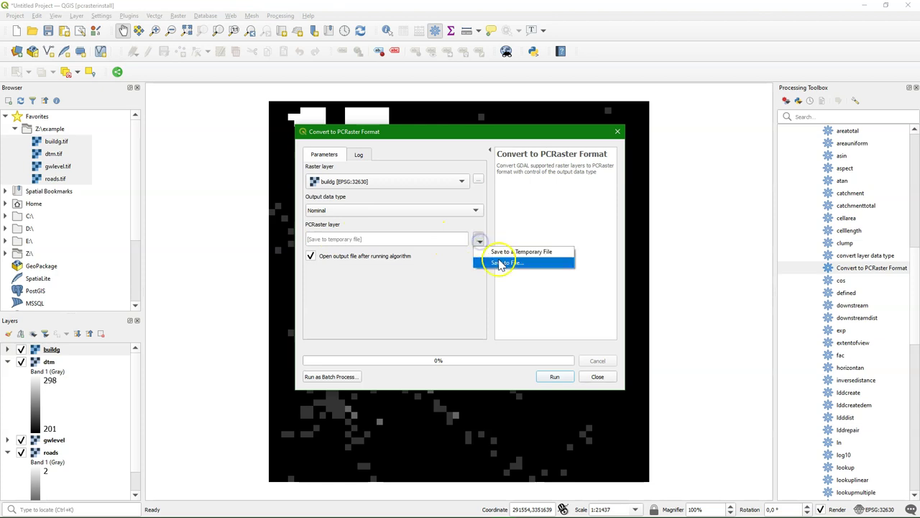
pyautogui.click(505, 262)
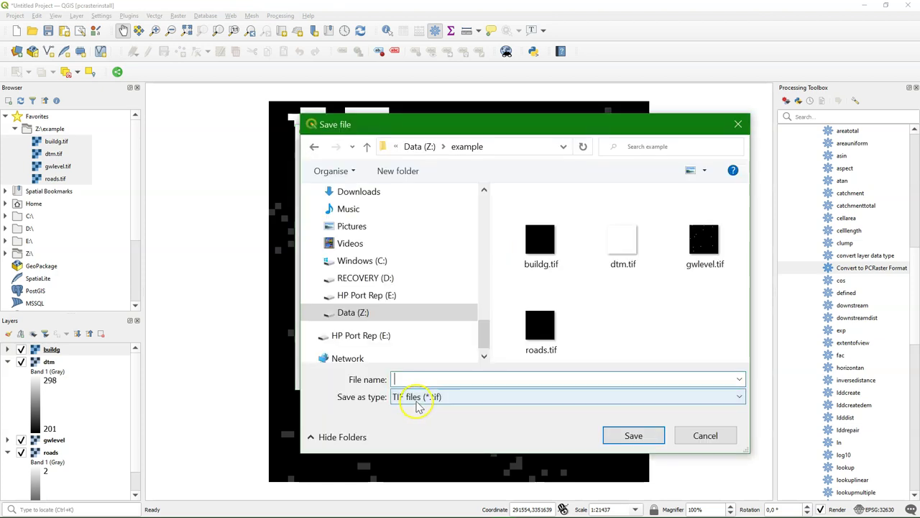
pyautogui.click(417, 400)
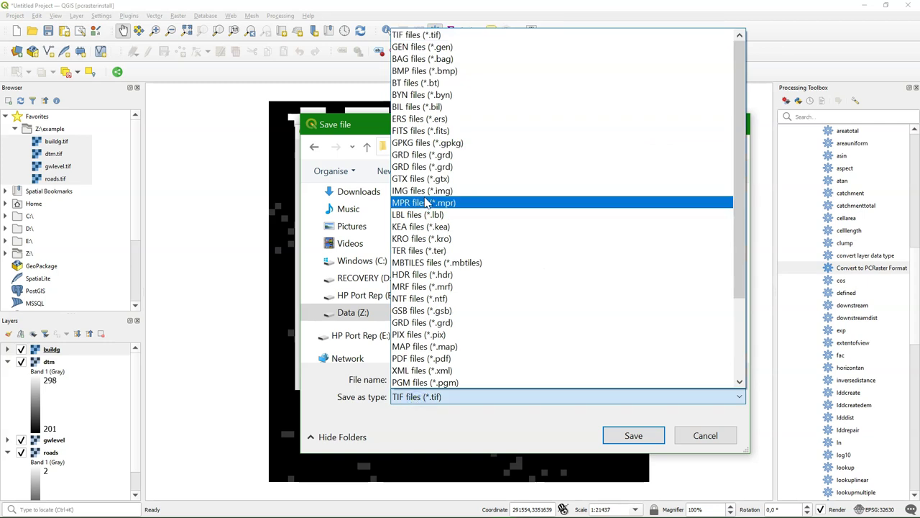
pyautogui.scroll(-3, 425, 202)
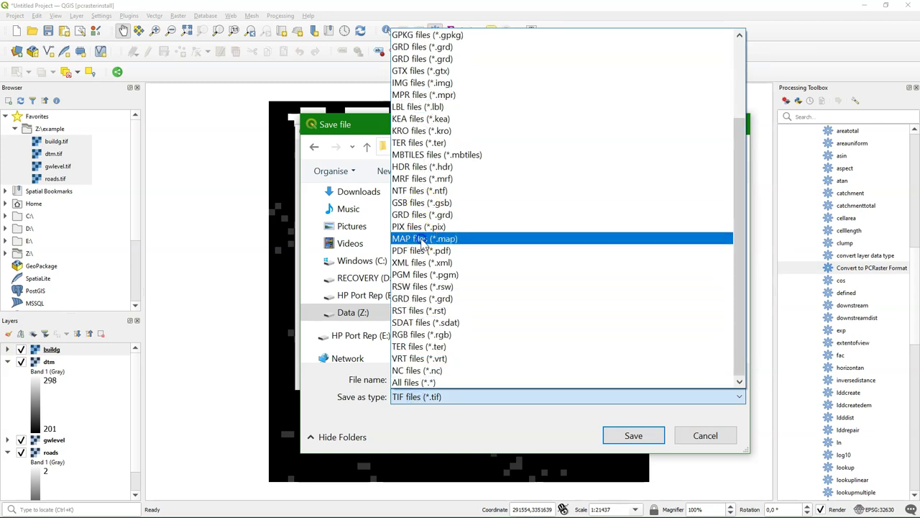
pyautogui.click(423, 238)
pyautogui.click(414, 377)
pyautogui.write('buildg')
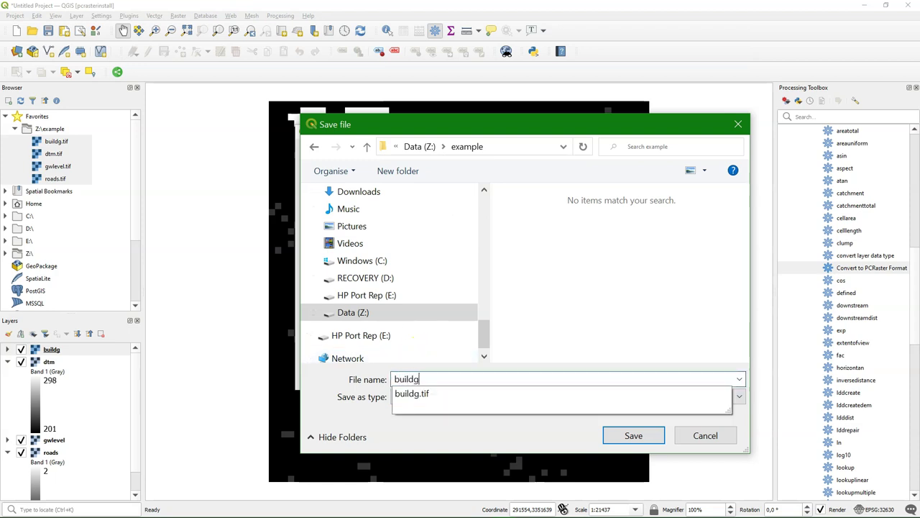
pyautogui.click(419, 443)
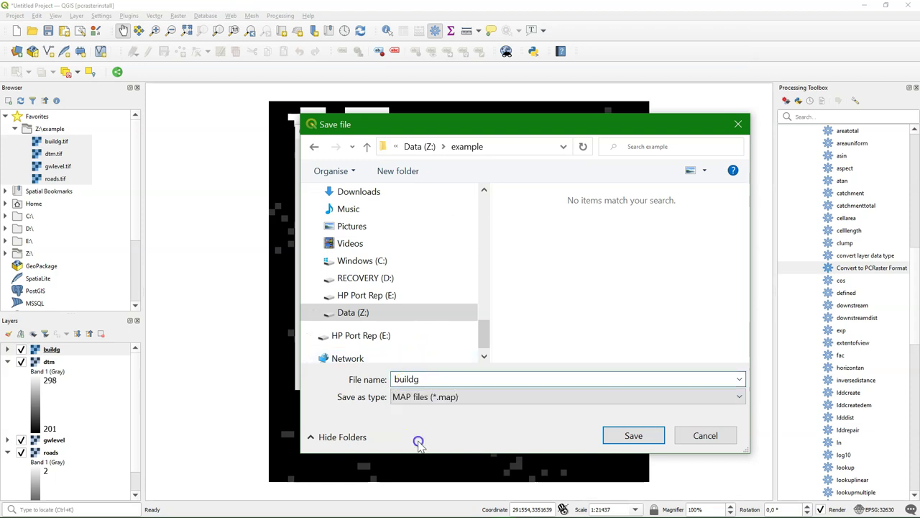
pyautogui.click(637, 435)
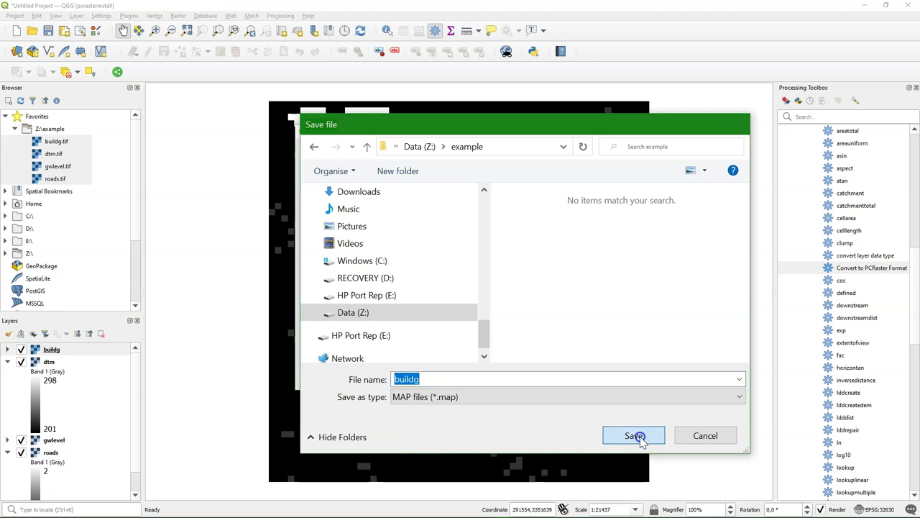
# Run the buildg conversion and close the dialog
pyautogui.click(554, 376)
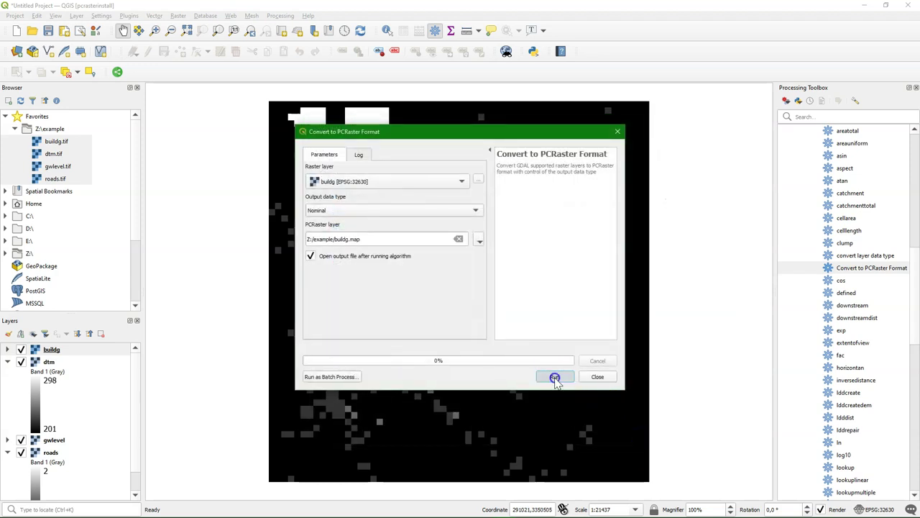
pyautogui.click(602, 380)
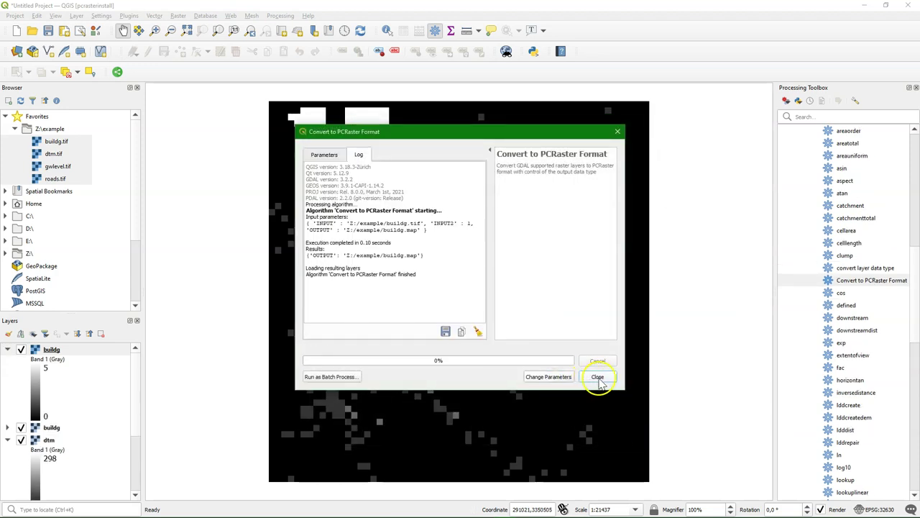
pyautogui.click(601, 378)
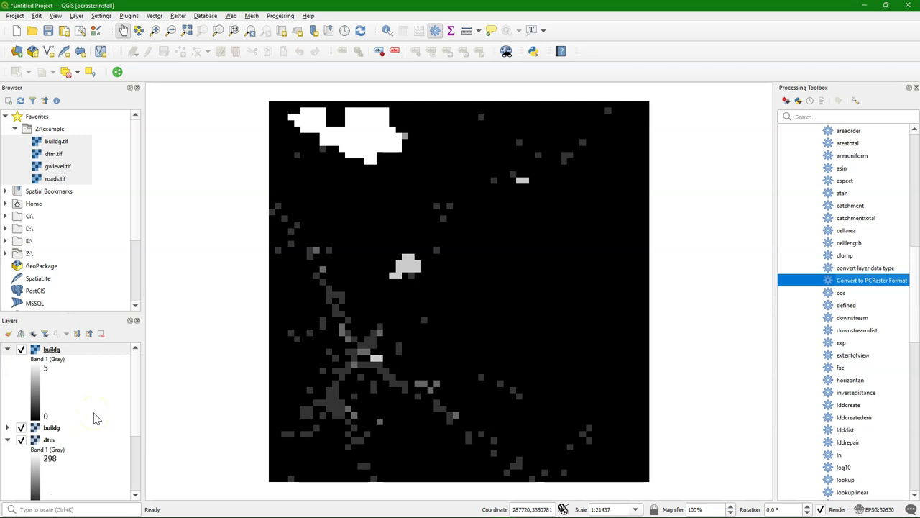
# Open Convert to PCRaster Format with raster layer dtm and output type Scalar
pyautogui.click(78, 407)
pyautogui.doubleClick(859, 282)
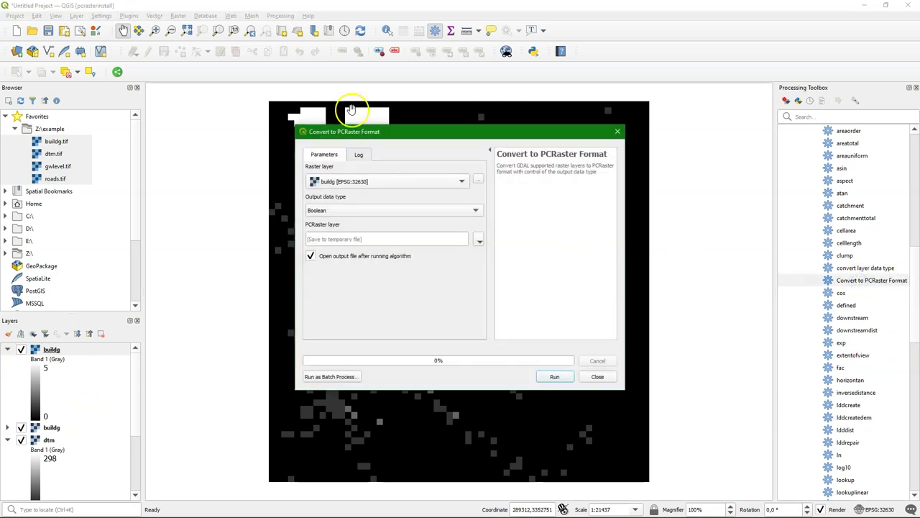
pyautogui.click(341, 183)
pyautogui.click(336, 208)
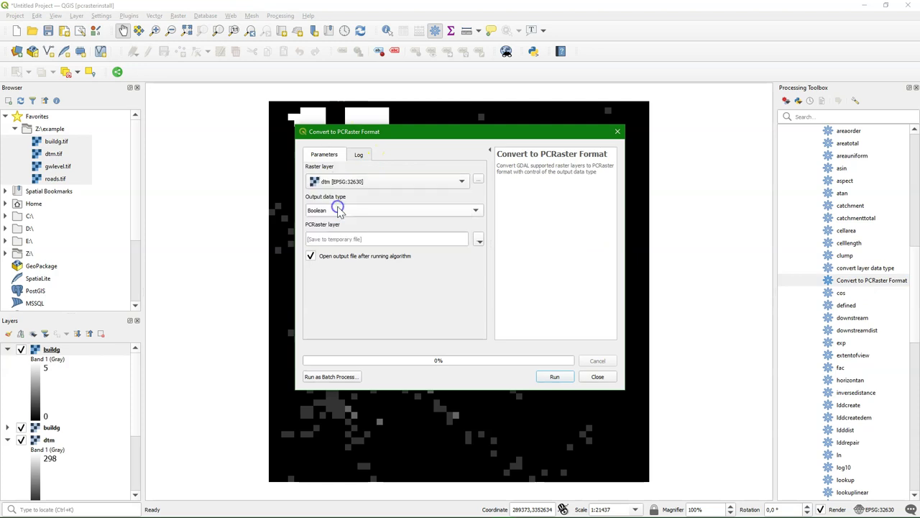
pyautogui.click(455, 210)
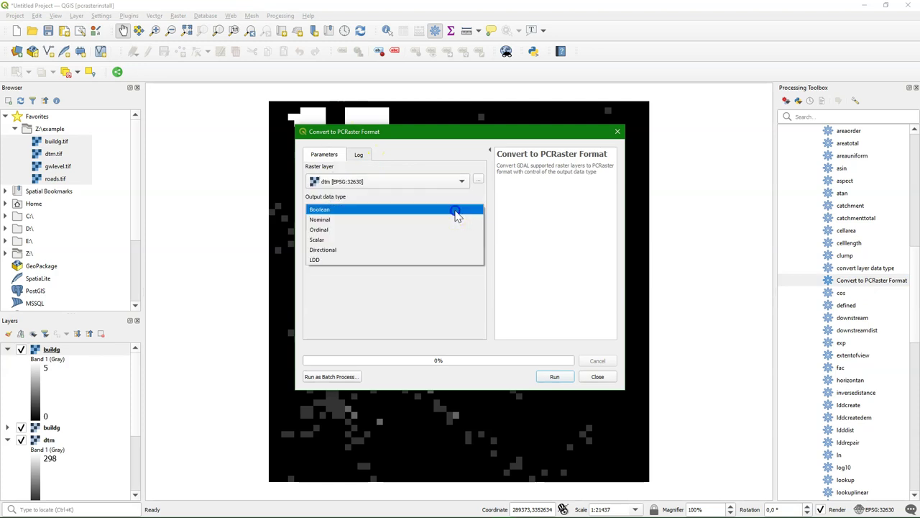
pyautogui.click(324, 239)
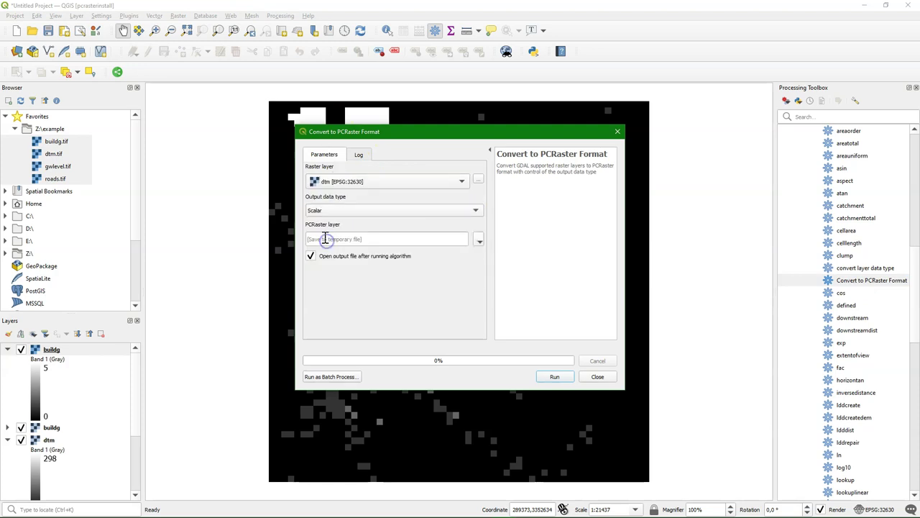
# Save the output as Z:/example/dtm.map, run the conversion and close the tool
pyautogui.click(480, 244)
pyautogui.click(493, 261)
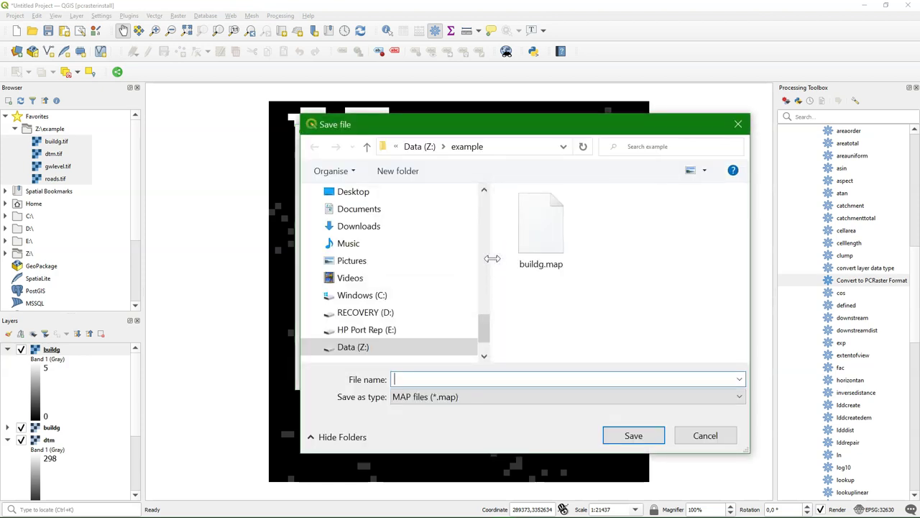
pyautogui.click(456, 379)
pyautogui.write('dt')
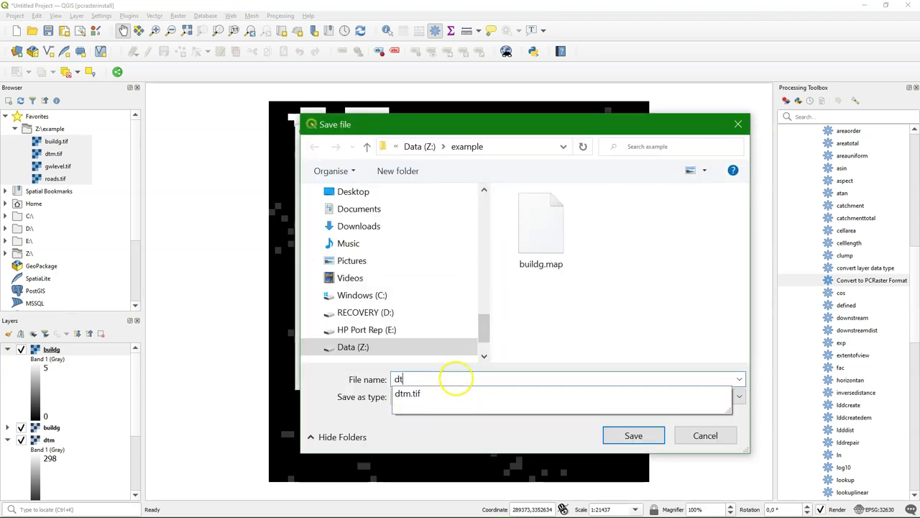
pyautogui.write('m')
pyautogui.click(469, 432)
pyautogui.click(618, 435)
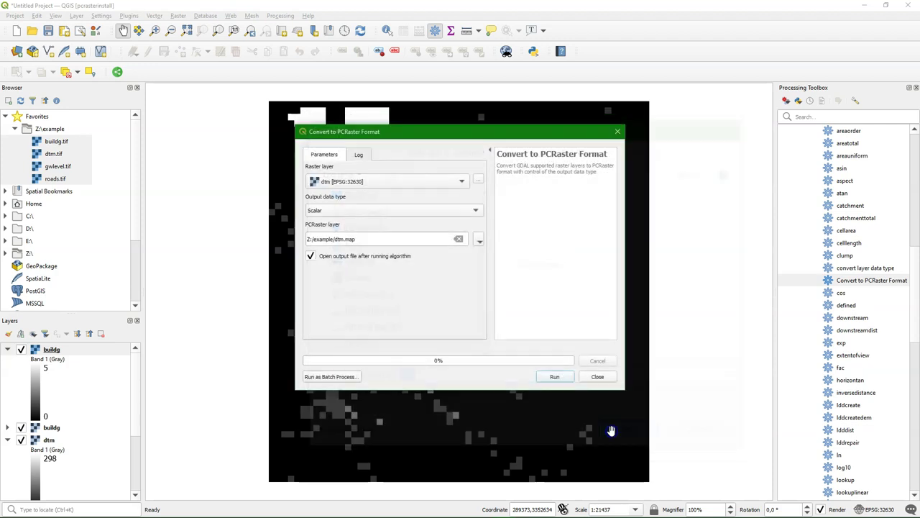
pyautogui.click(555, 377)
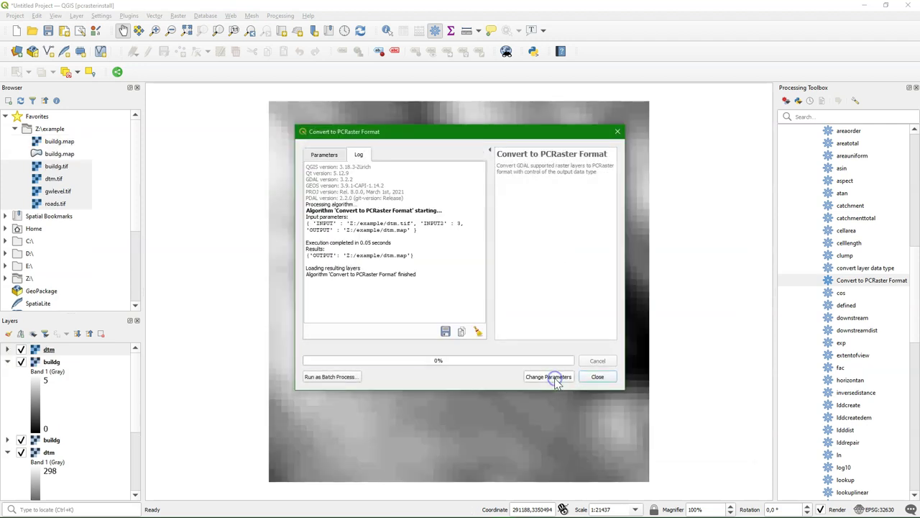
pyautogui.click(599, 377)
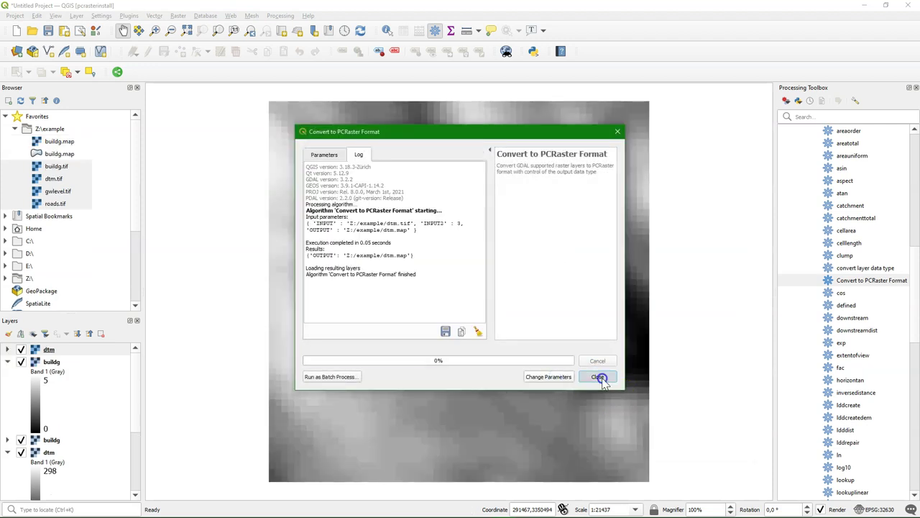
# Add the gwlevel and roads rasters to the Layers panel
pyautogui.click(7, 350)
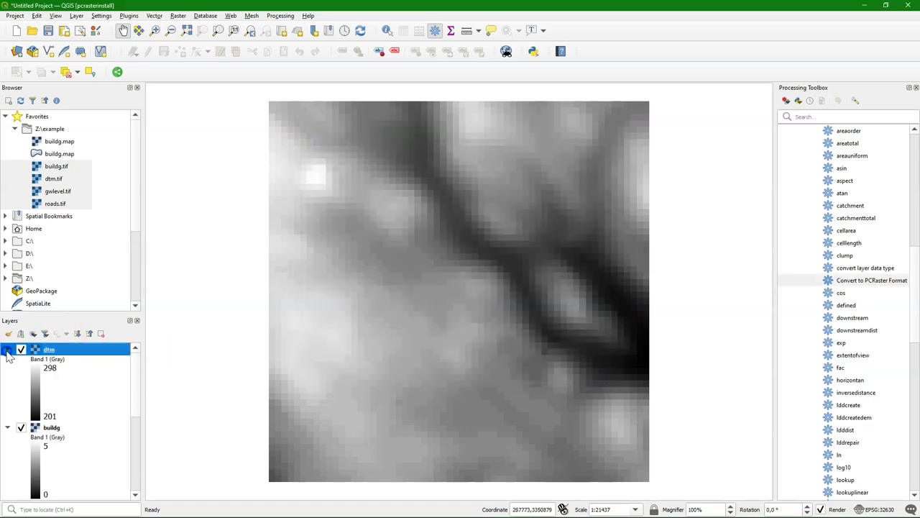
pyautogui.click(50, 350)
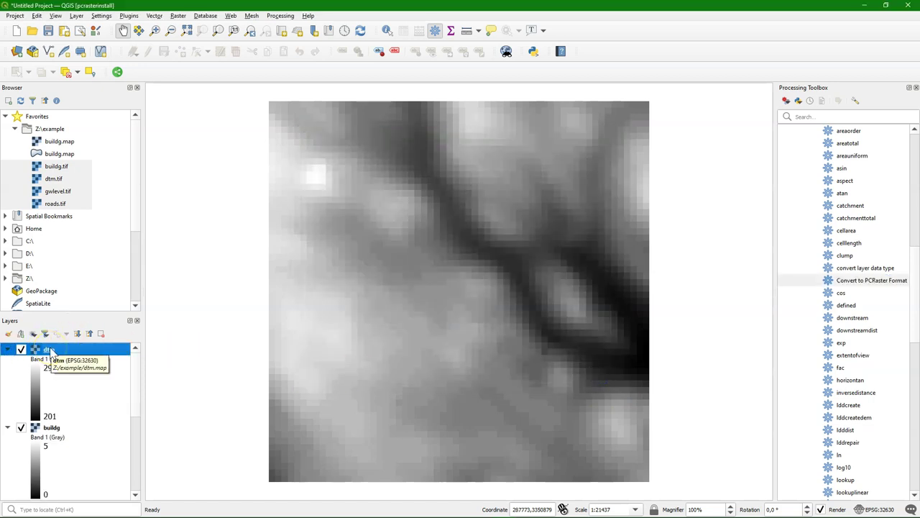
pyautogui.moveTo(542, 322); pyautogui.dragTo(75, 411)
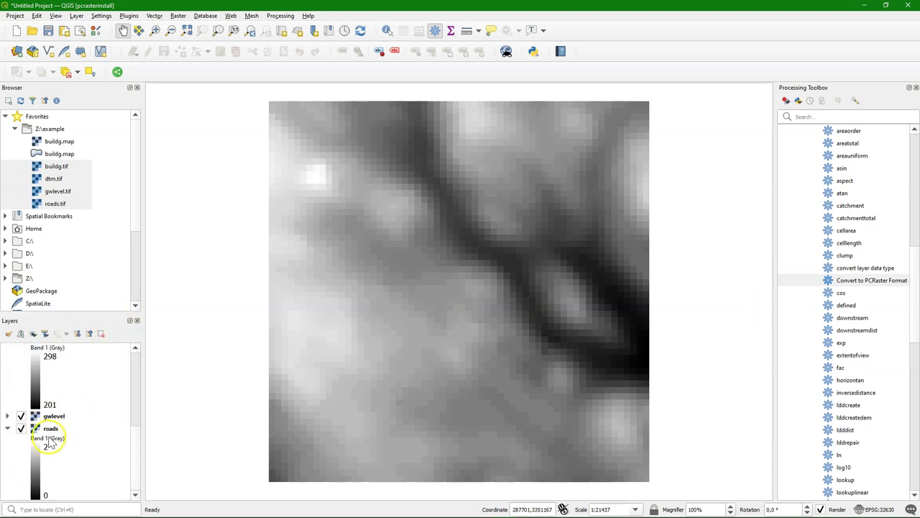
# Open Convert to PCRaster Format with raster layer gwlevel and output type Scalar
pyautogui.doubleClick(867, 282)
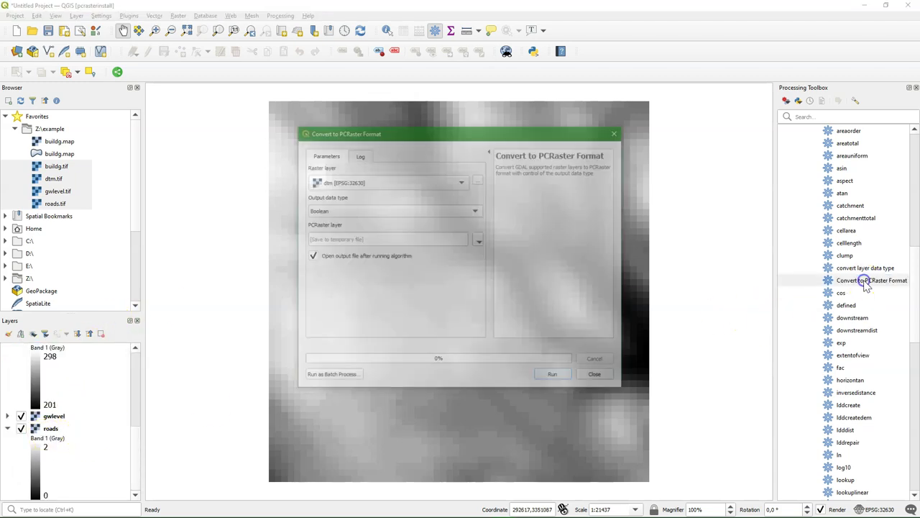
pyautogui.click(388, 183)
pyautogui.click(369, 202)
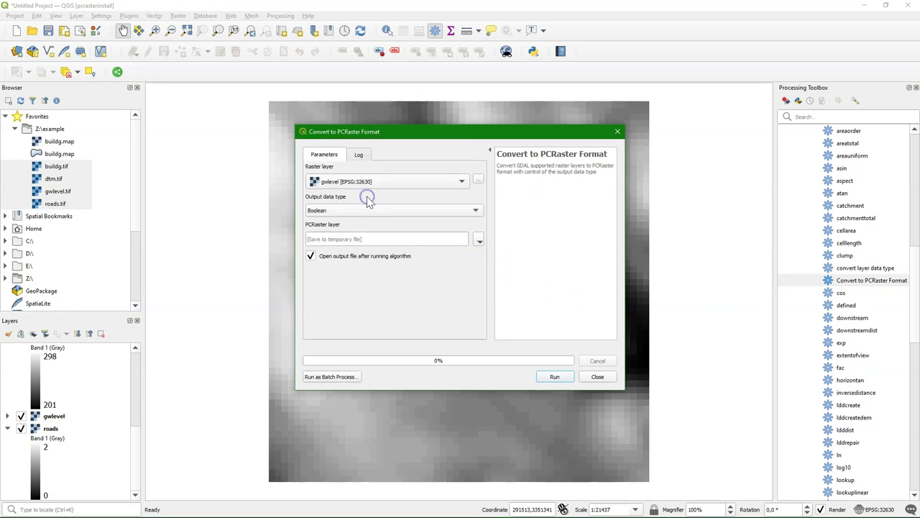
pyautogui.click(341, 208)
pyautogui.click(338, 241)
# Save the output as Z:/example/gwlevel.map, run the conversion and close the tool
pyautogui.click(479, 240)
pyautogui.click(524, 267)
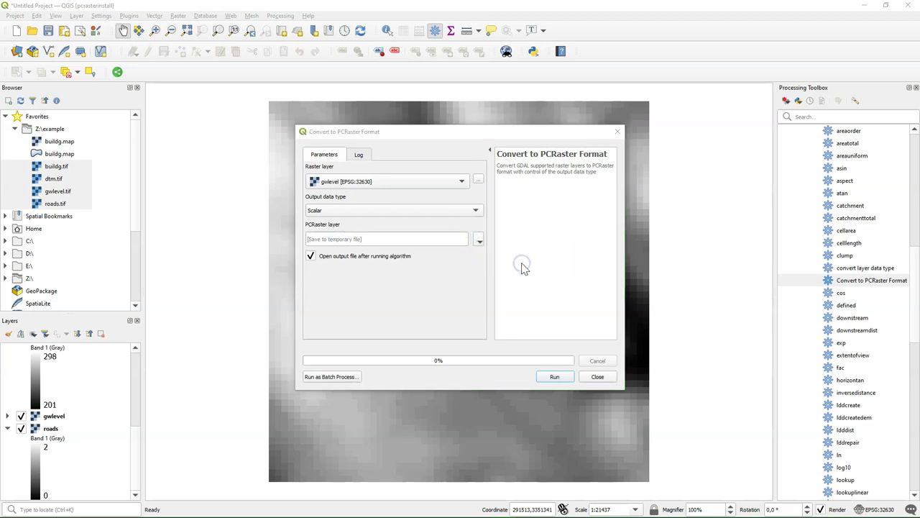
pyautogui.write('gwlevel')
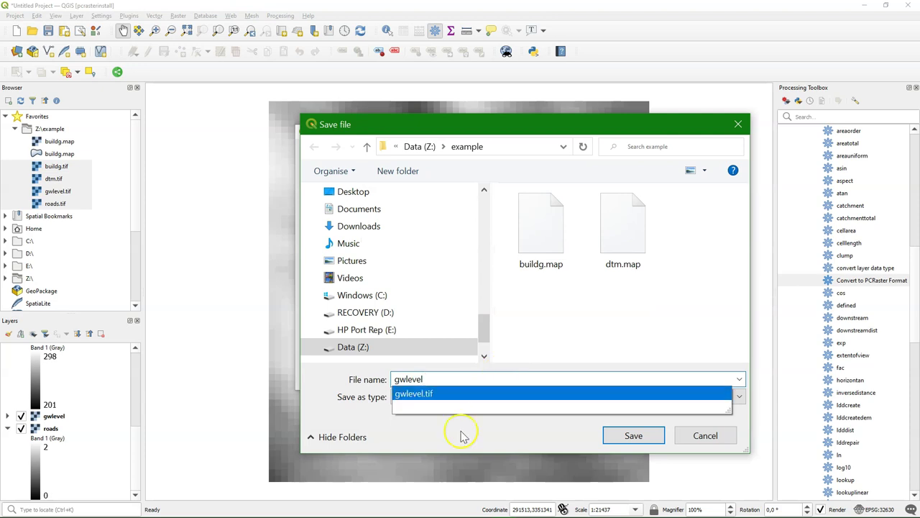
pyautogui.click(421, 438)
pyautogui.click(635, 435)
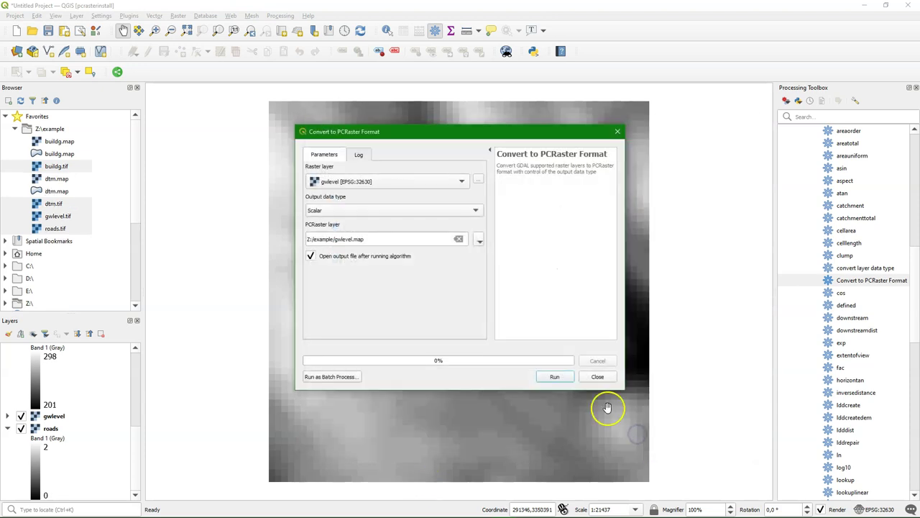
pyautogui.click(552, 377)
pyautogui.click(597, 377)
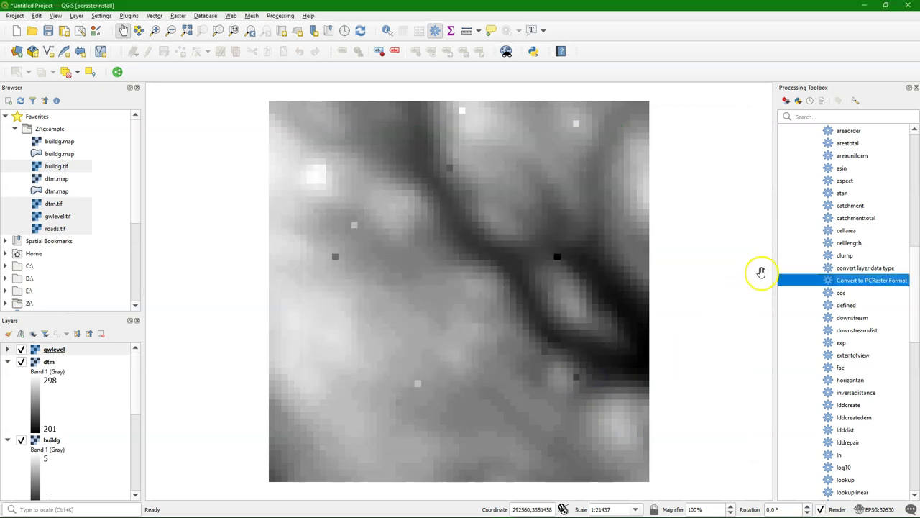
# Open Convert to PCRaster Format with raster layer roads and output type Nominal
pyautogui.doubleClick(867, 281)
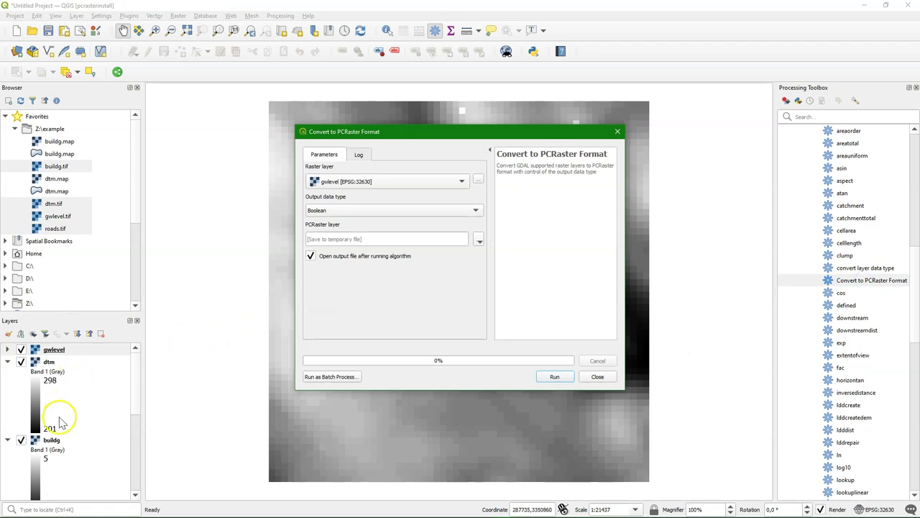
pyautogui.scroll(-2, 58, 423)
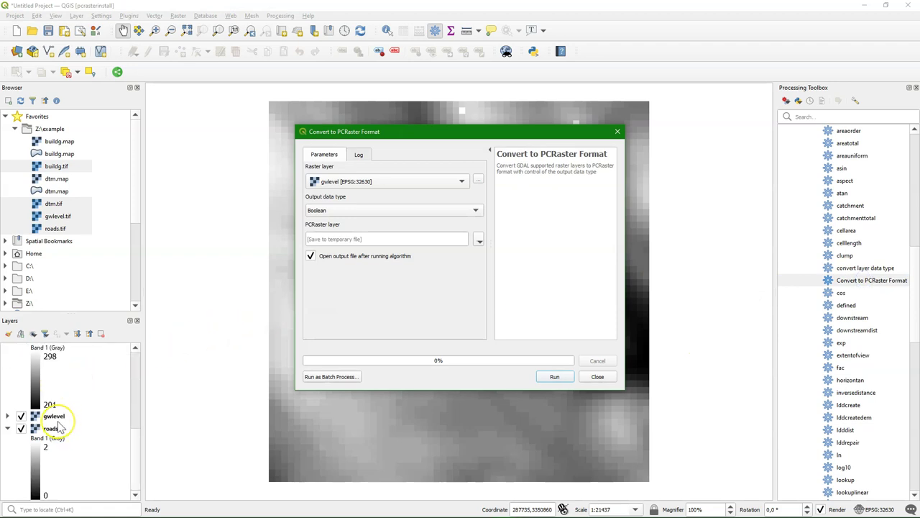
pyautogui.click(379, 181)
pyautogui.click(369, 194)
pyautogui.click(457, 211)
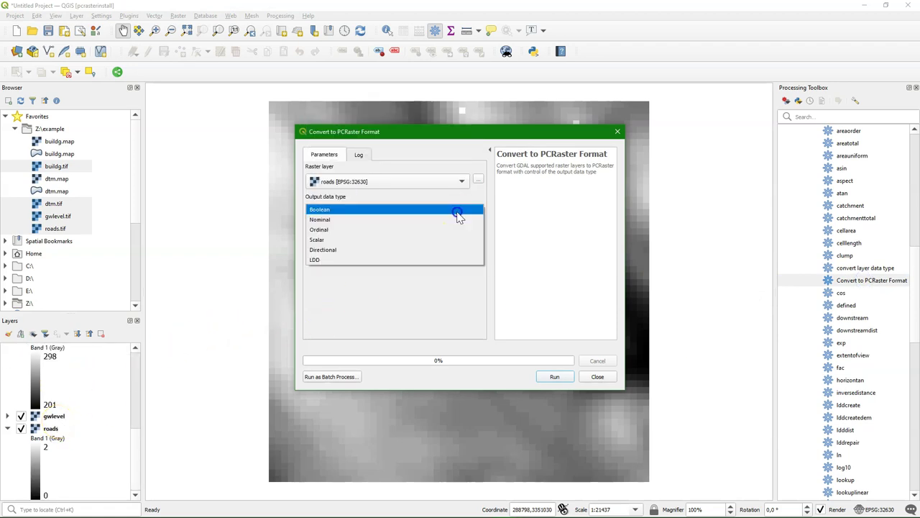
pyautogui.click(342, 219)
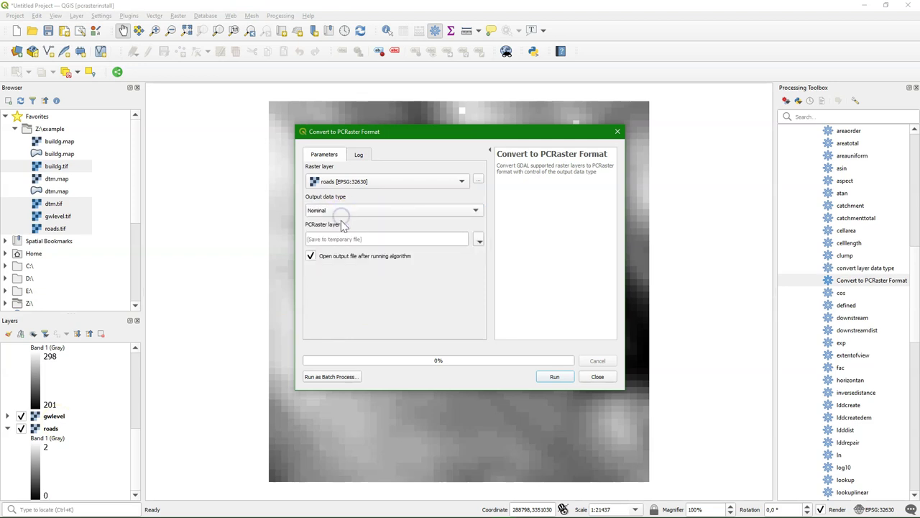
# Set the output file to Z:/example/roads.map and close the tool
pyautogui.click(479, 240)
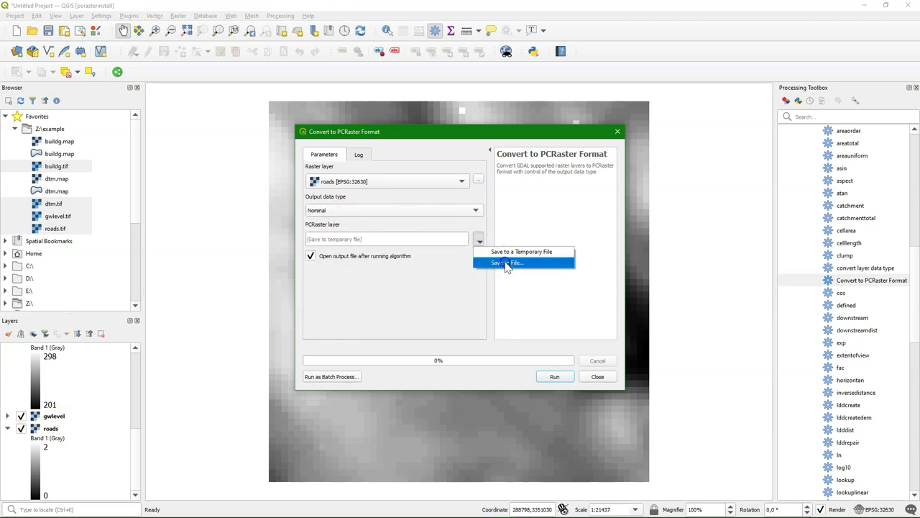
pyautogui.click(506, 263)
pyautogui.write('r')
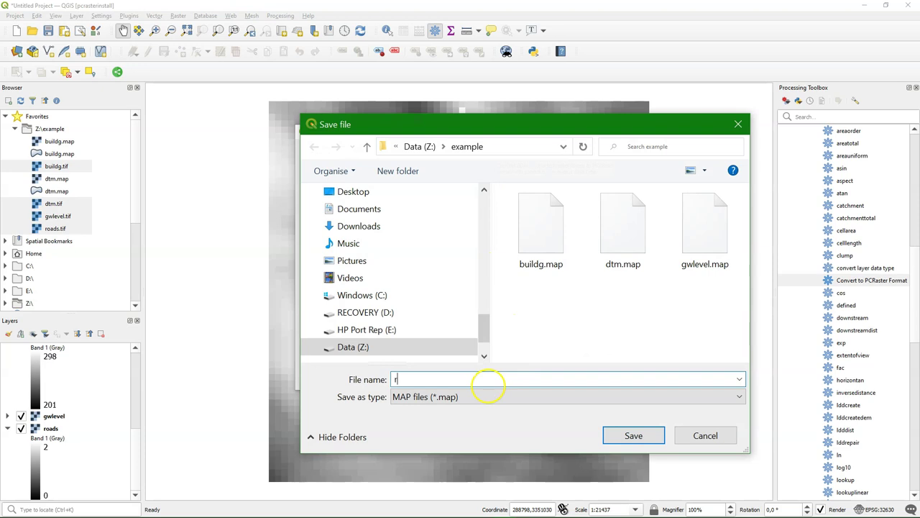
pyautogui.write('oads')
pyautogui.click(636, 435)
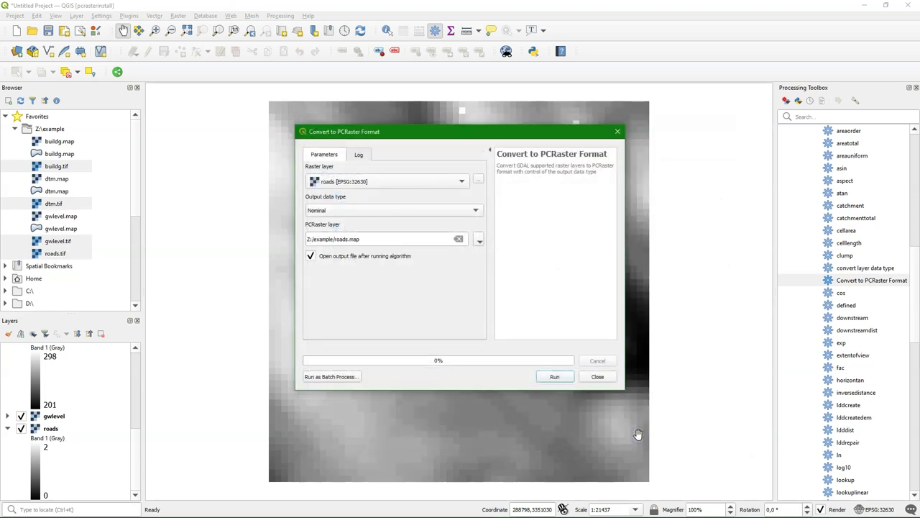
pyautogui.click(602, 377)
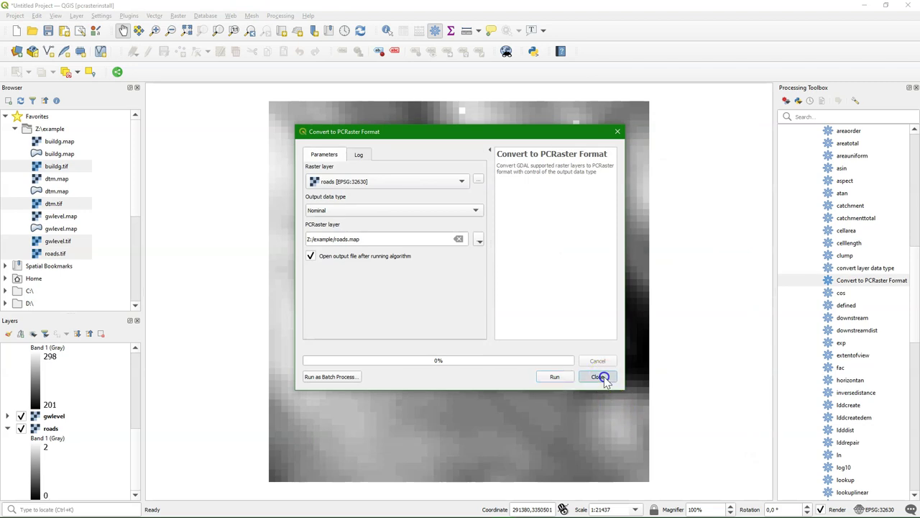